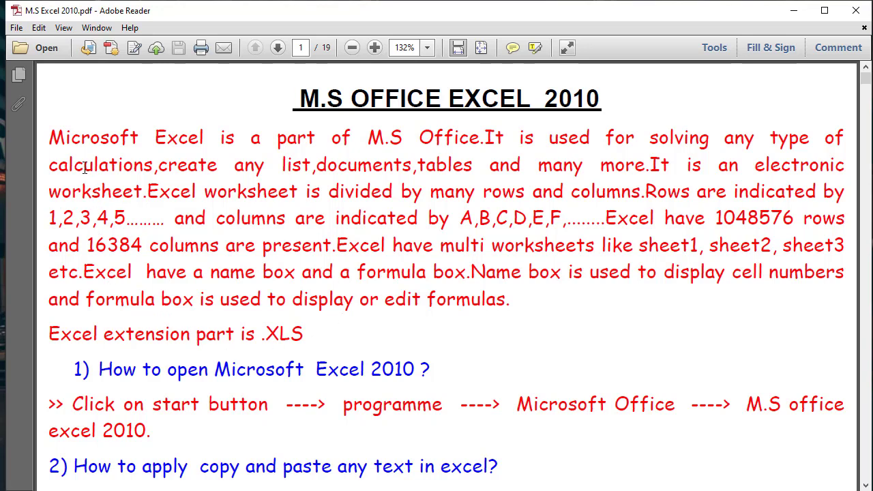
Skim the M.S Excel 2010 PDF notes from the intro down to question 2.
{"action": "left_click_drag", "start_coordinate": [49, 137], "coordinate": [394, 336]}
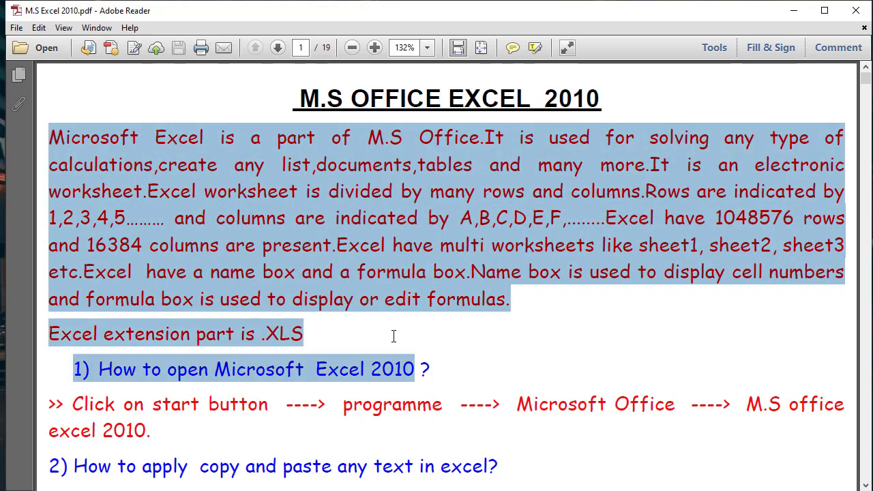
{"action": "left_click", "coordinate": [581, 354]}
{"action": "scroll", "coordinate": [582, 351], "scroll_direction": "down", "scroll_amount": 2}
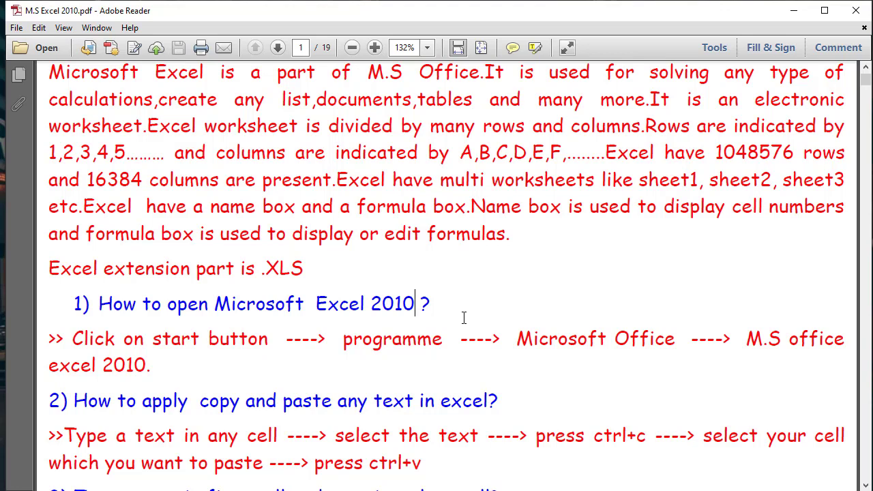
{"action": "scroll", "coordinate": [463, 317], "scroll_direction": "down", "scroll_amount": 2}
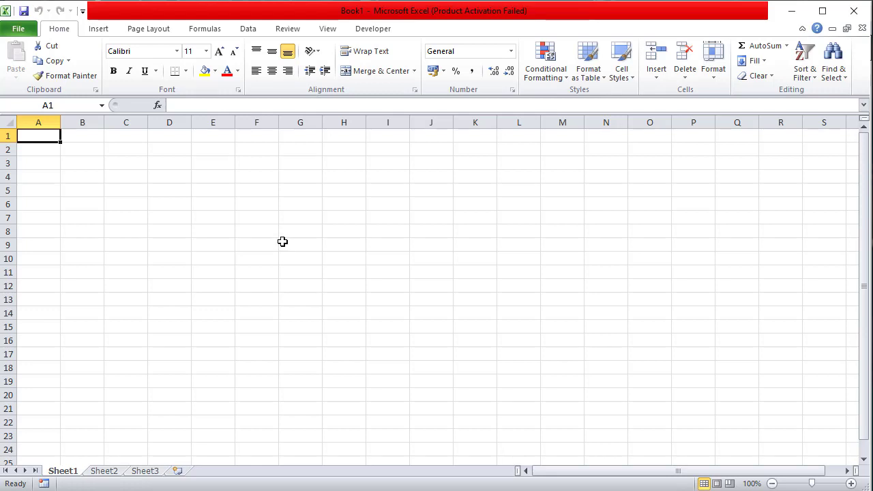
{"action": "left_click", "coordinate": [54, 152]}
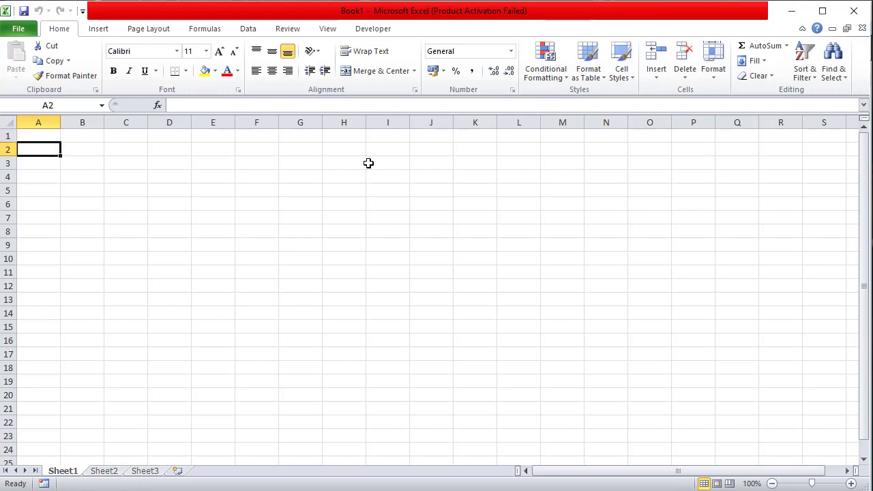
{"action": "left_click_drag", "start_coordinate": [239, 160], "coordinate": [275, 423]}
{"action": "left_click_drag", "start_coordinate": [372, 150], "coordinate": [387, 369]}
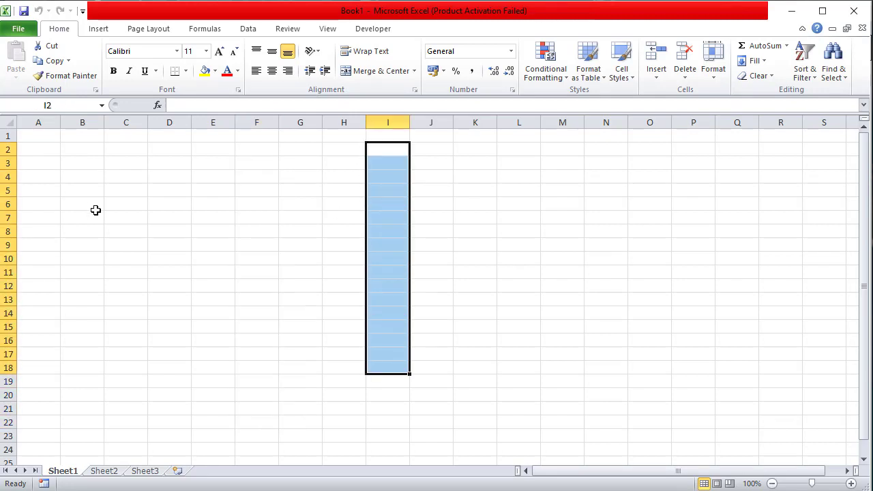
{"action": "left_click_drag", "start_coordinate": [95, 210], "coordinate": [661, 204]}
{"action": "left_click_drag", "start_coordinate": [66, 233], "coordinate": [566, 233]}
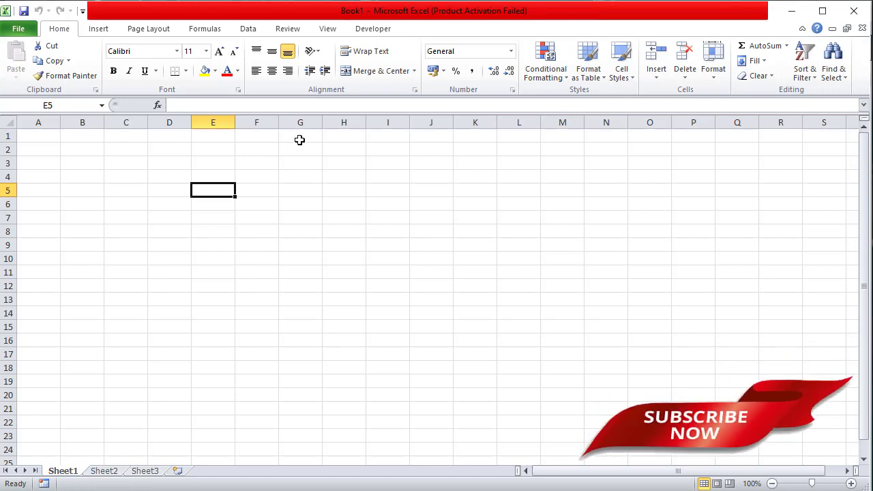
{"action": "left_click_drag", "start_coordinate": [299, 139], "coordinate": [300, 413]}
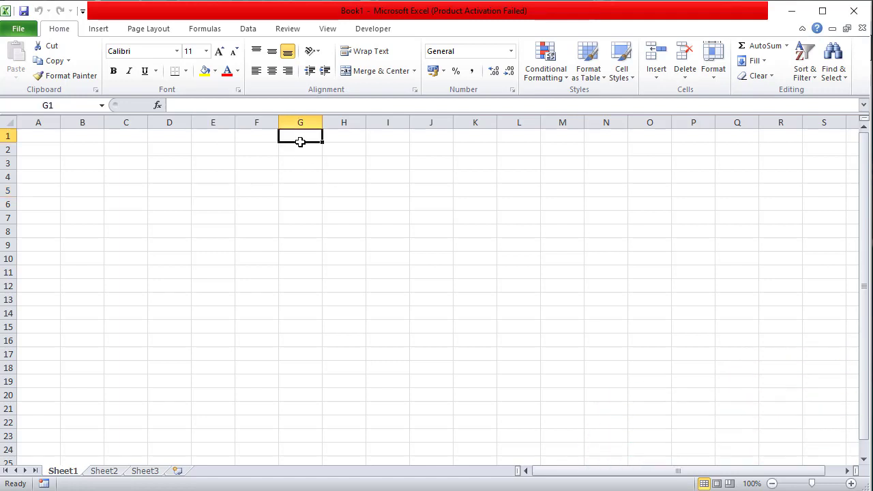
{"action": "left_click_drag", "start_coordinate": [213, 217], "coordinate": [470, 218]}
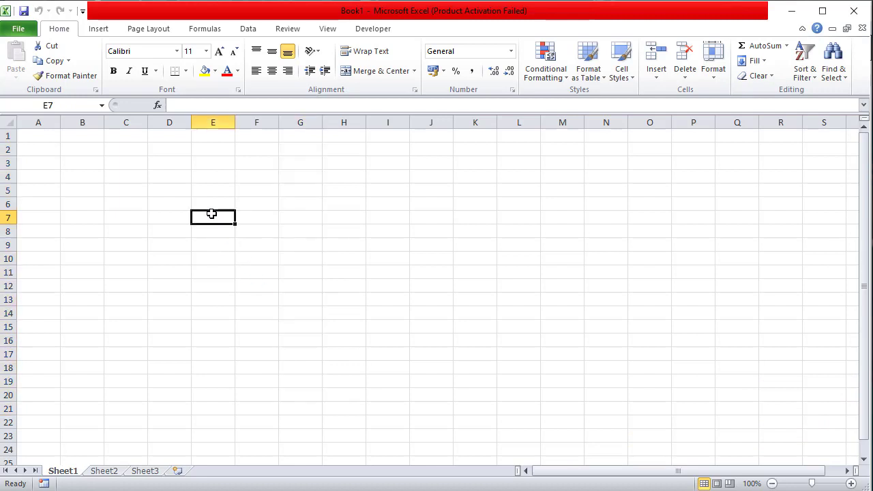
{"action": "left_click", "coordinate": [269, 217]}
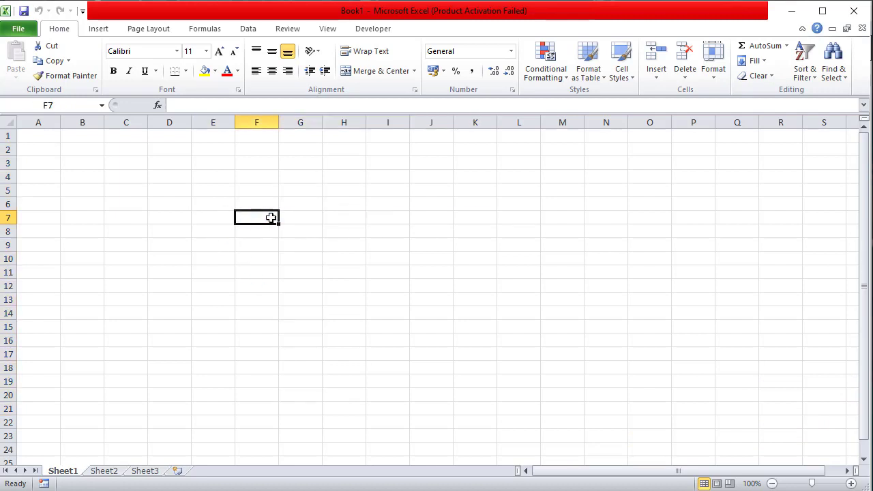
{"action": "left_click", "coordinate": [304, 217]}
{"action": "left_click", "coordinate": [348, 219]}
{"action": "left_click_drag", "start_coordinate": [292, 135], "coordinate": [293, 421]}
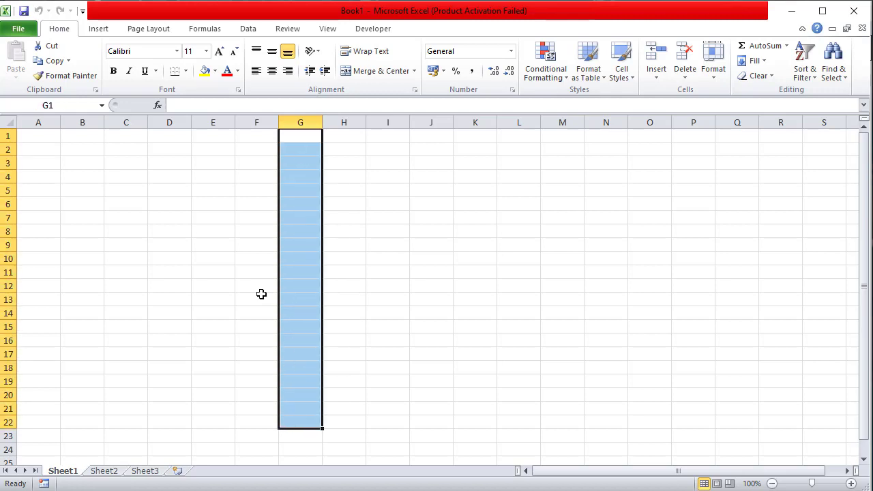
{"action": "left_click_drag", "start_coordinate": [209, 243], "coordinate": [482, 244]}
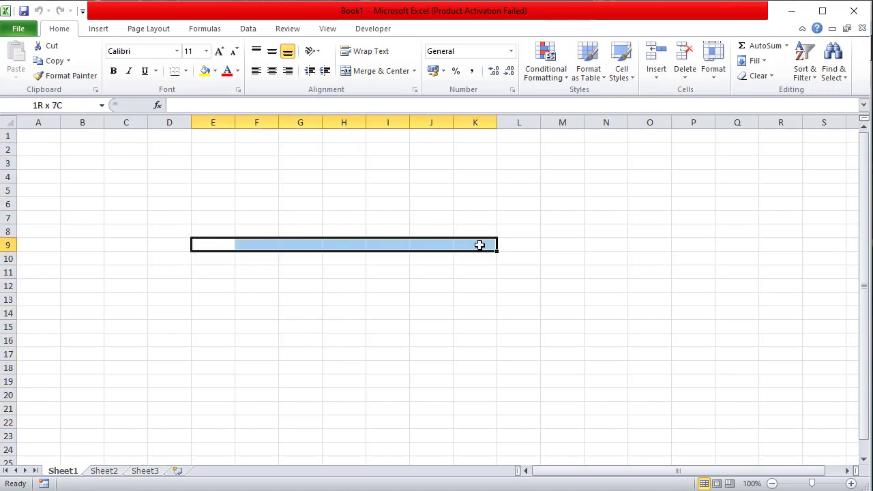
{"action": "left_click", "coordinate": [295, 246]}
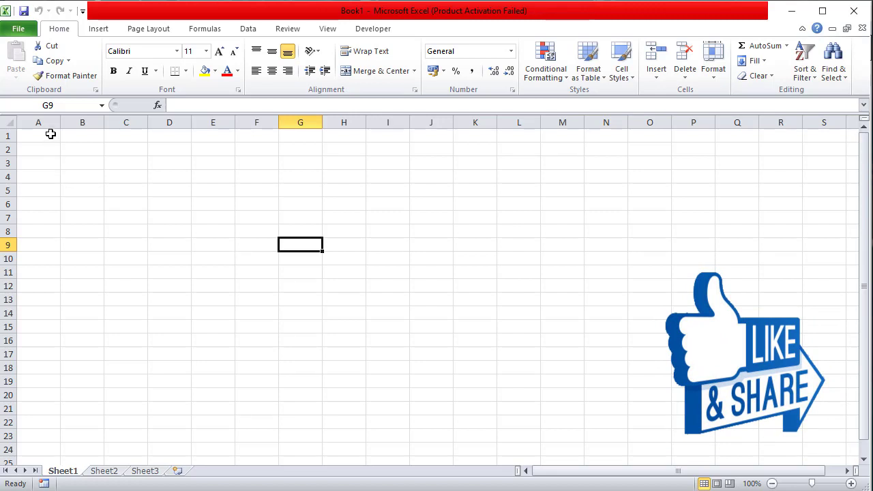
{"action": "left_click_drag", "start_coordinate": [53, 134], "coordinate": [55, 315]}
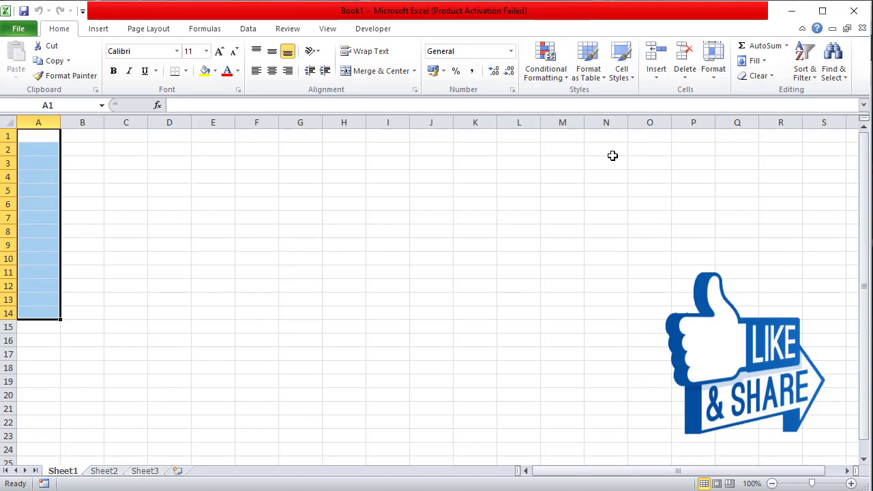
{"action": "left_click_drag", "start_coordinate": [37, 179], "coordinate": [300, 190]}
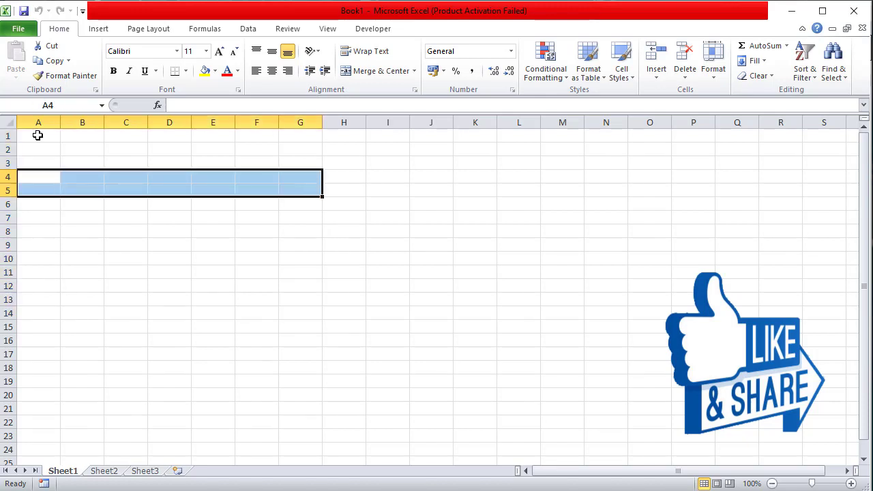
{"action": "left_click", "coordinate": [37, 135]}
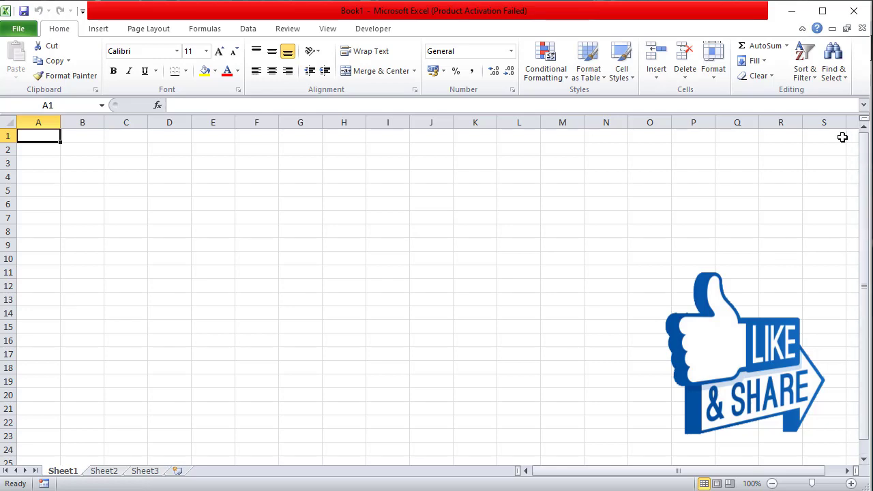
{"action": "left_click", "coordinate": [848, 470]}
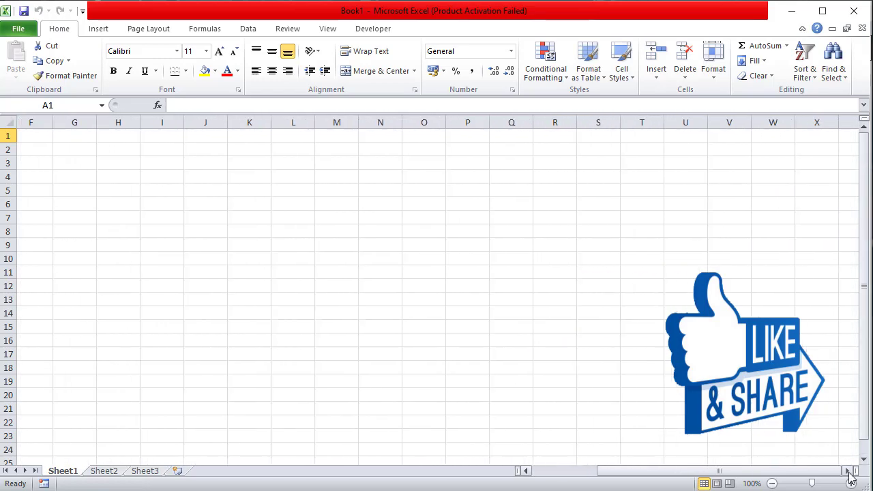
{"action": "left_click_drag", "start_coordinate": [849, 475], "coordinate": [849, 475]}
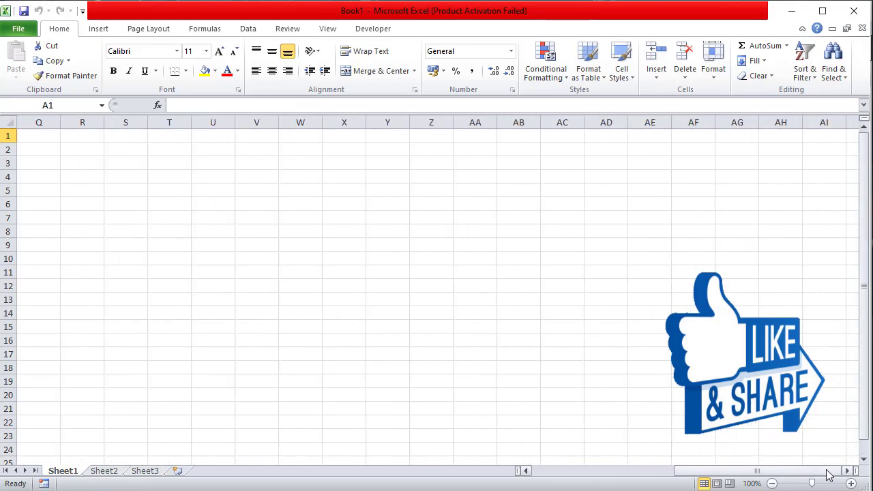
{"action": "left_click_drag", "start_coordinate": [789, 471], "coordinate": [652, 472]}
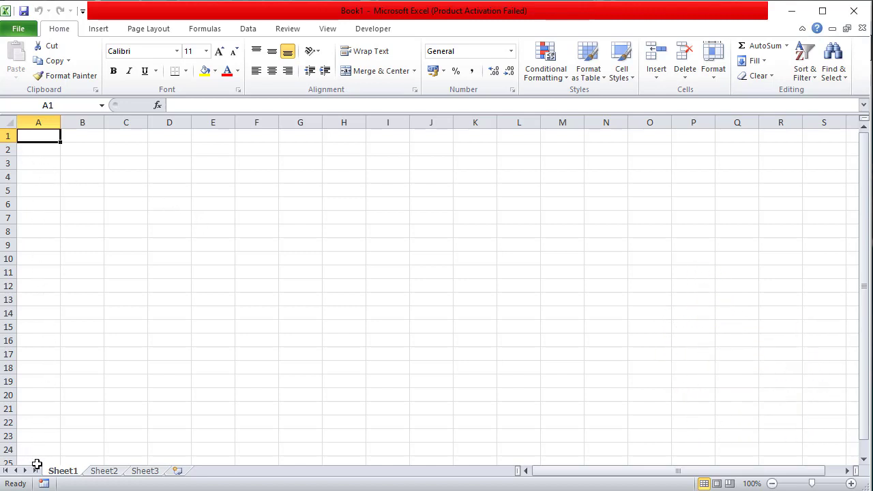
{"action": "left_click", "coordinate": [863, 460]}
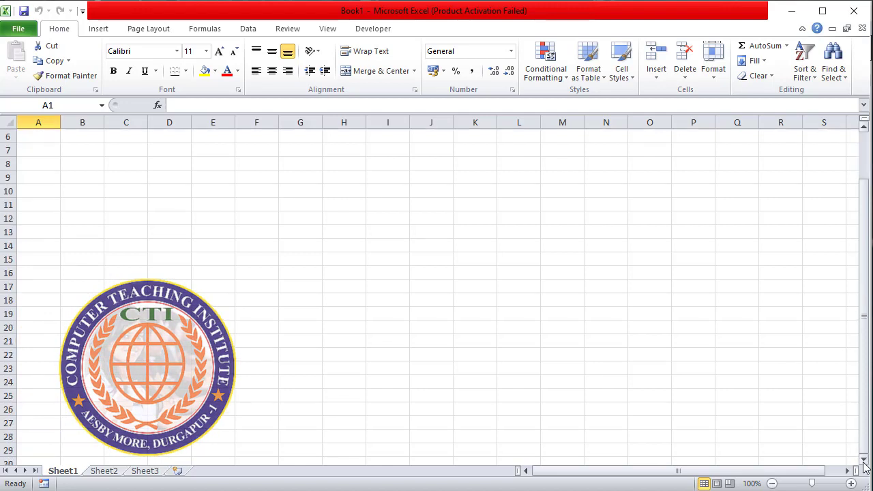
{"action": "left_click_drag", "start_coordinate": [863, 451], "coordinate": [864, 434]}
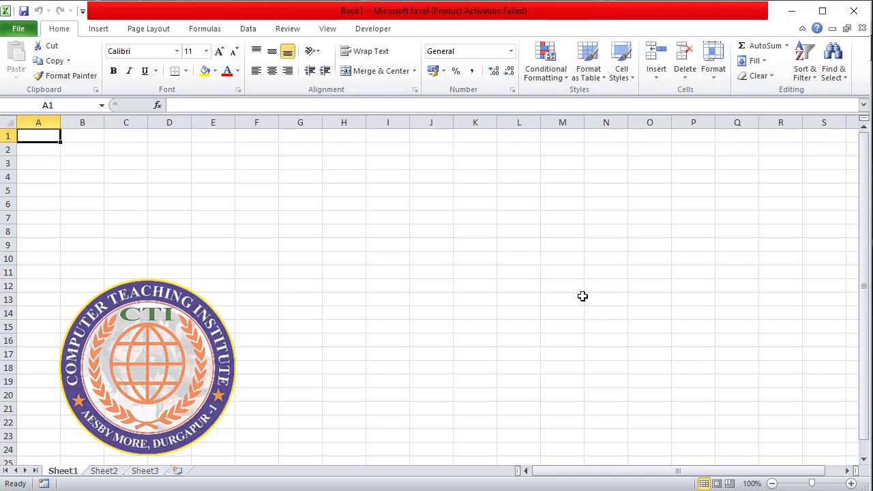
Launch Windows Calculator by searching 'calcul' from Start.
{"action": "key", "text": "super"}
{"action": "type", "text": "calcul"}
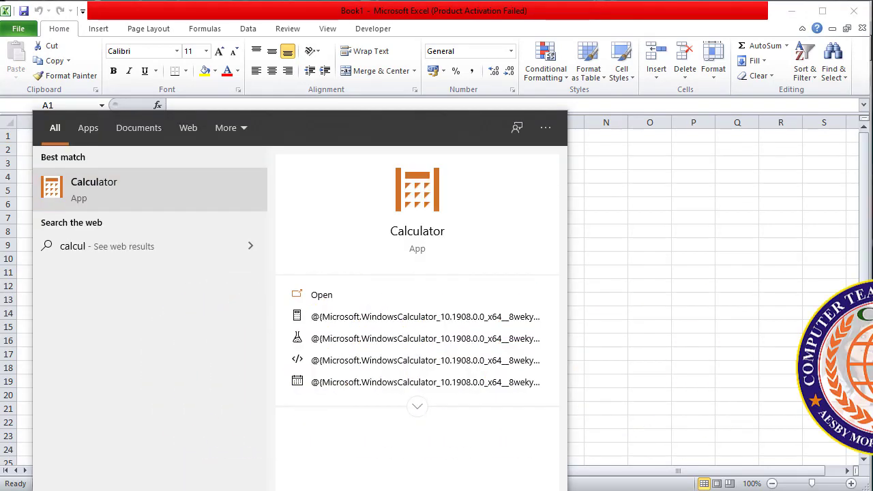
{"action": "key", "text": "Return"}
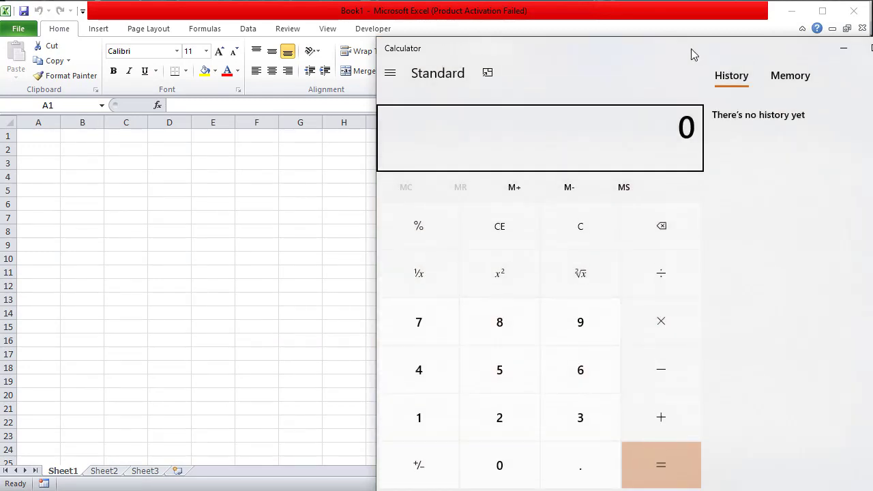
{"action": "left_click_drag", "start_coordinate": [690, 53], "coordinate": [658, 45]}
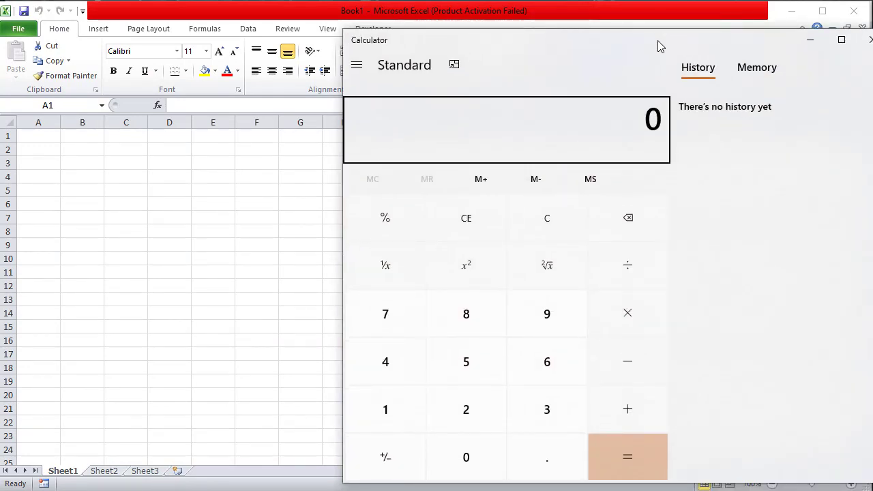
Compute 16384 × 1048576 = 17,17,98,69,184, select the result, then close Calculator.
{"action": "type", "text": "16384 × "}
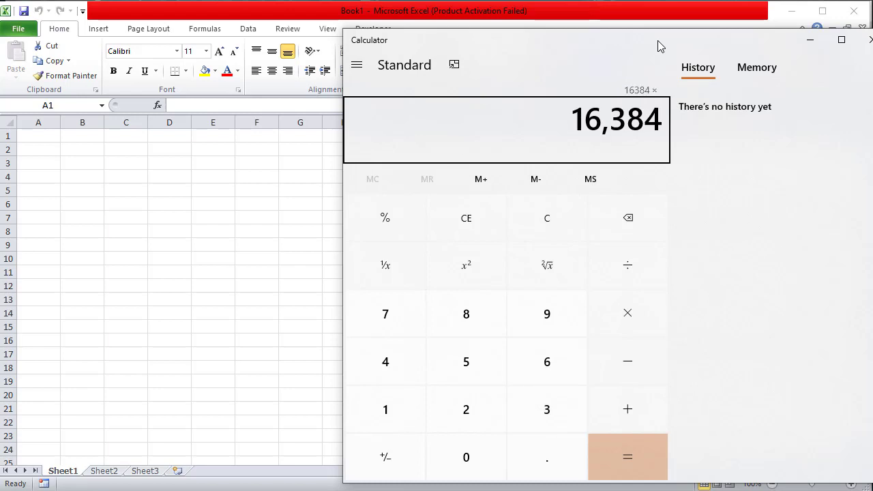
{"action": "type", "text": "10"}
{"action": "type", "text": "8"}
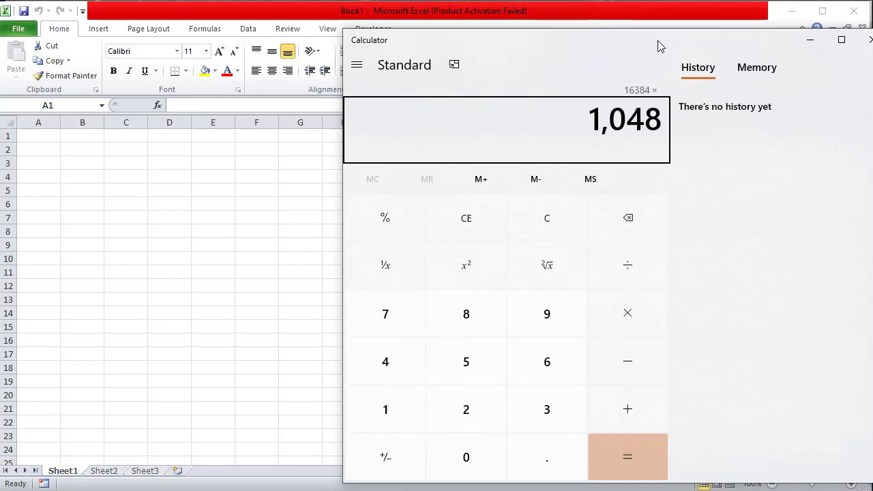
{"action": "type", "text": "576"}
{"action": "key", "text": "Return"}
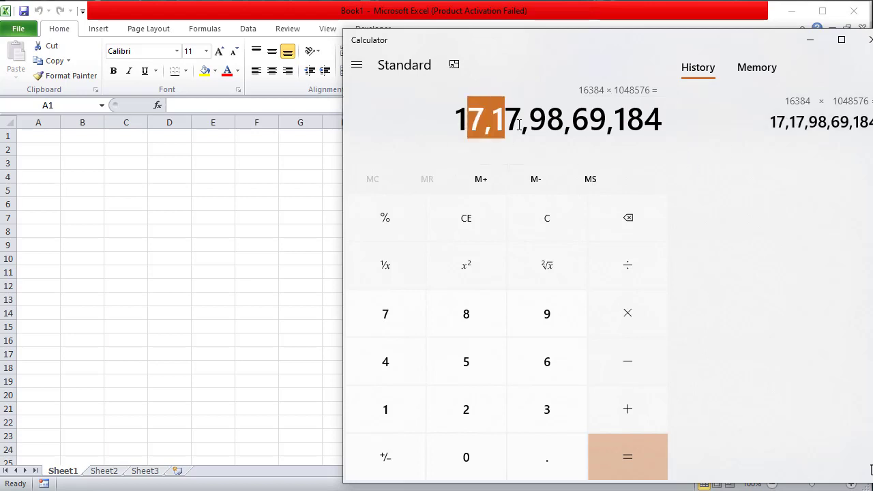
{"action": "left_click_drag", "start_coordinate": [462, 121], "coordinate": [604, 123]}
{"action": "left_click", "coordinate": [481, 123]}
{"action": "left_click_drag", "start_coordinate": [456, 121], "coordinate": [665, 122]}
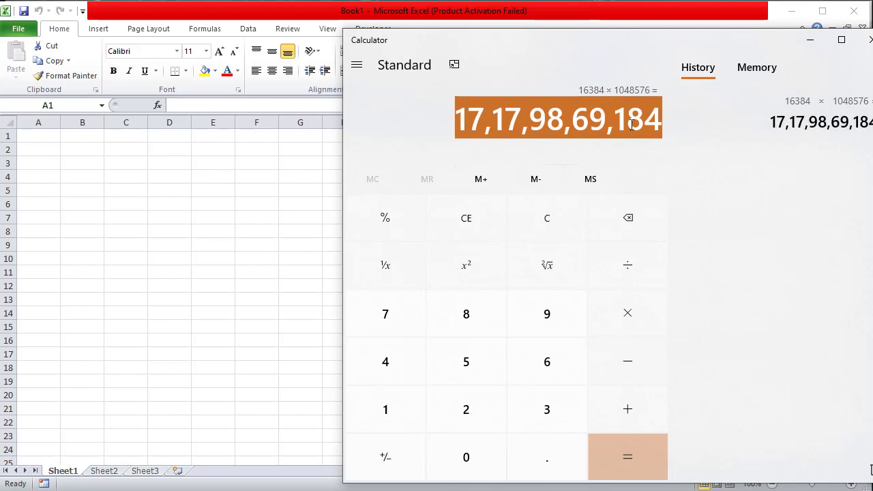
{"action": "left_click", "coordinate": [668, 129]}
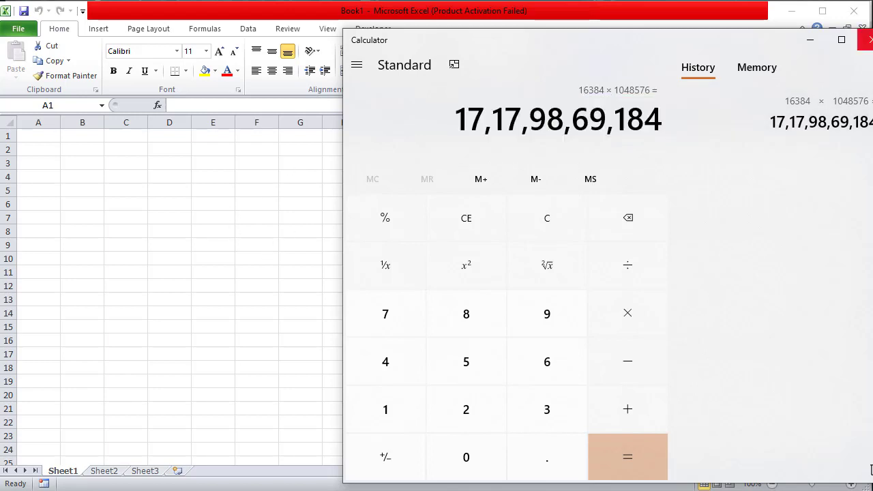
{"action": "left_click", "coordinate": [868, 40]}
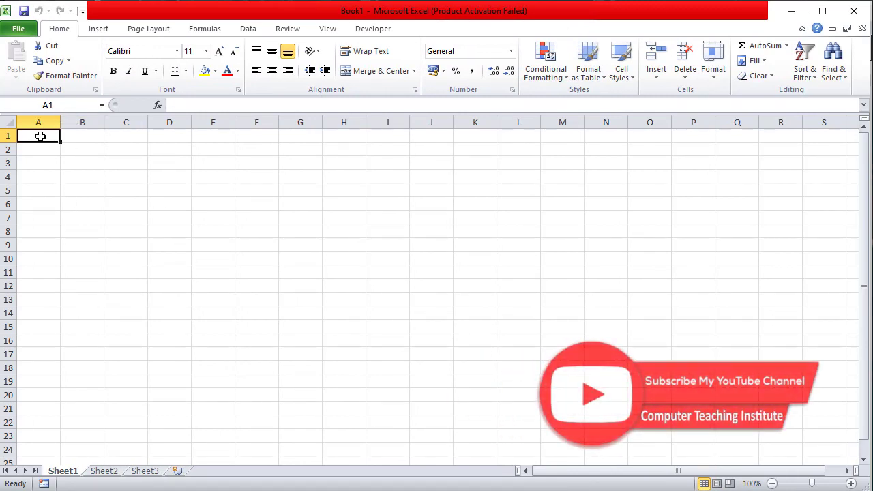
{"action": "left_click", "coordinate": [221, 221]}
{"action": "left_click", "coordinate": [354, 233]}
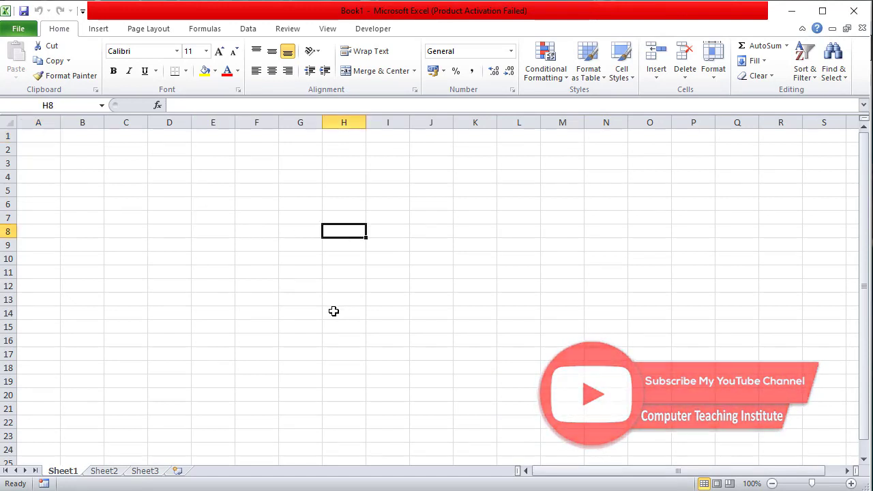
{"action": "left_click", "coordinate": [334, 312]}
{"action": "left_click", "coordinate": [430, 313]}
{"action": "key", "text": "Down"}
{"action": "left_click", "coordinate": [591, 357]}
{"action": "left_click", "coordinate": [482, 287]}
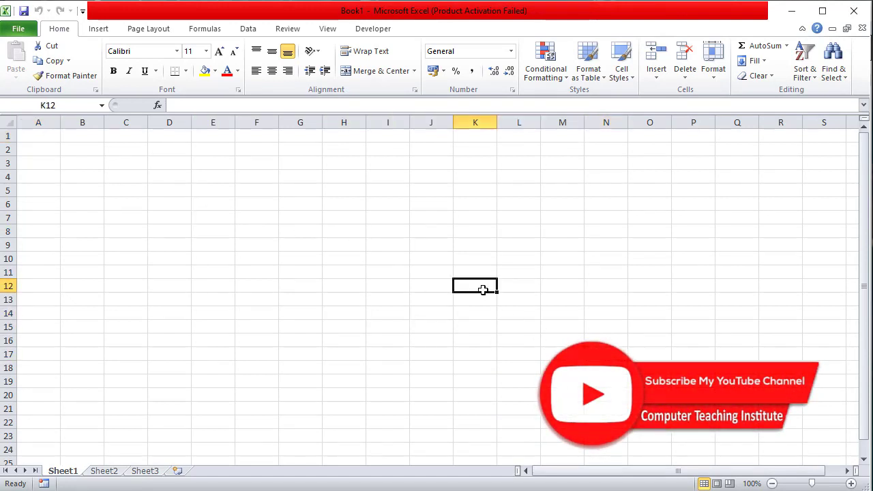
{"action": "left_click", "coordinate": [511, 331]}
{"action": "left_click", "coordinate": [37, 135]}
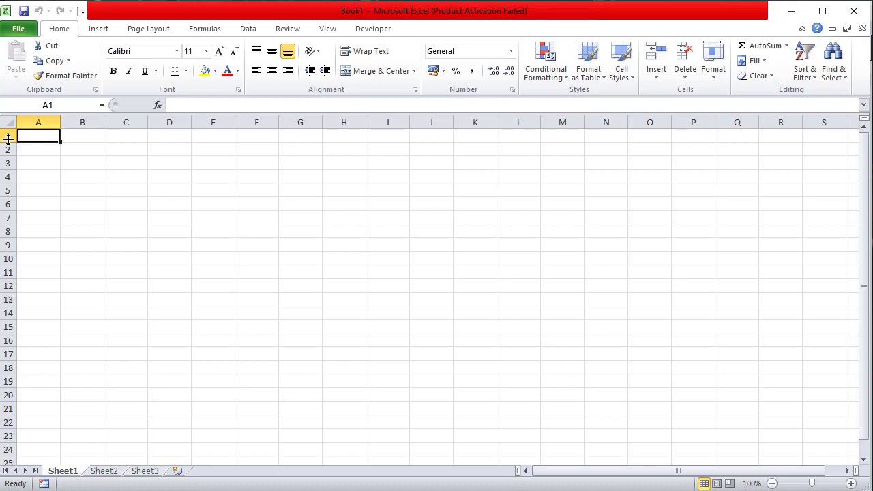
{"action": "left_click", "coordinate": [70, 102]}
{"action": "type", "text": "m19"}
{"action": "key", "text": "Return"}
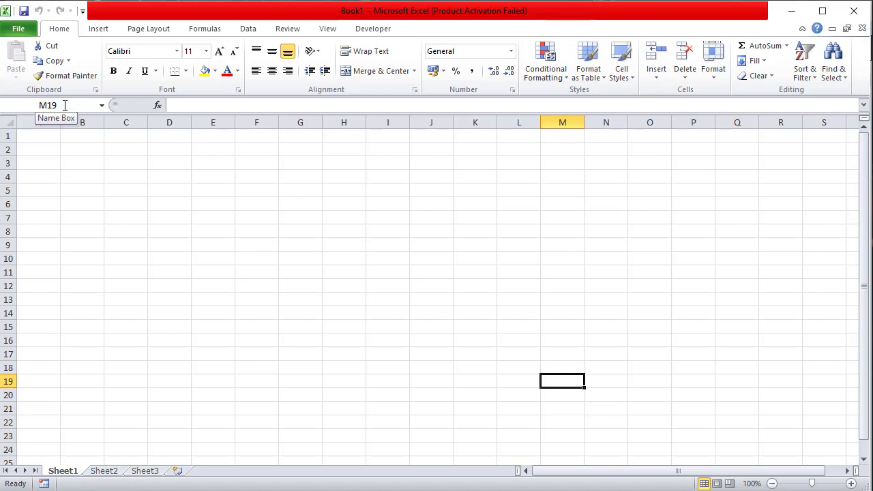
{"action": "left_click", "coordinate": [65, 106]}
{"action": "type", "text": "a"}
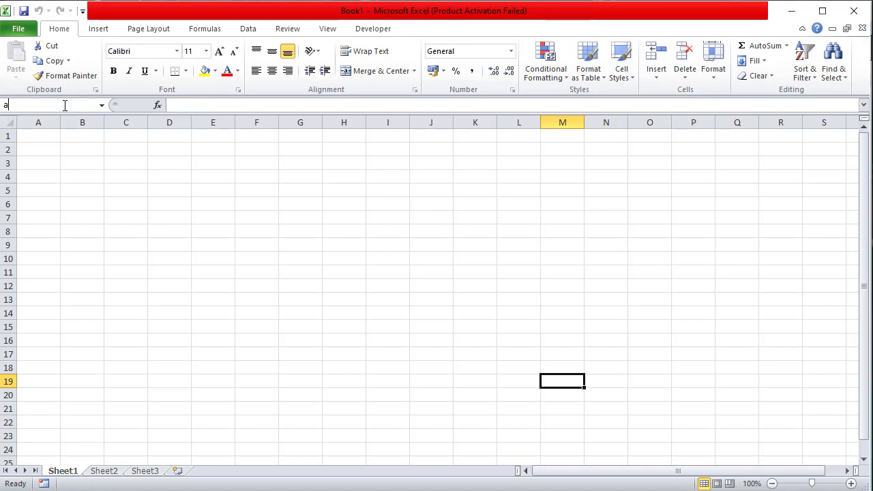
{"action": "type", "text": "1"}
{"action": "key", "text": "Return"}
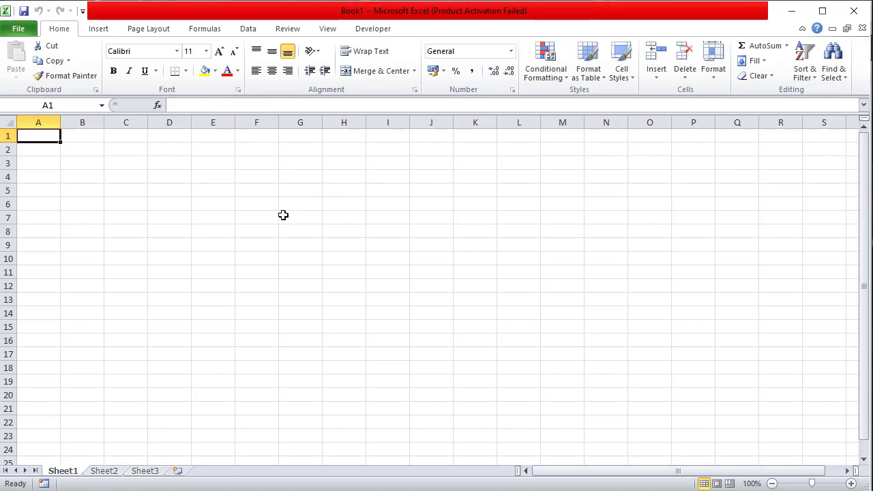
Select and release a block from F4, then type excel into cell H7.
{"action": "left_click_drag", "start_coordinate": [259, 177], "coordinate": [641, 378]}
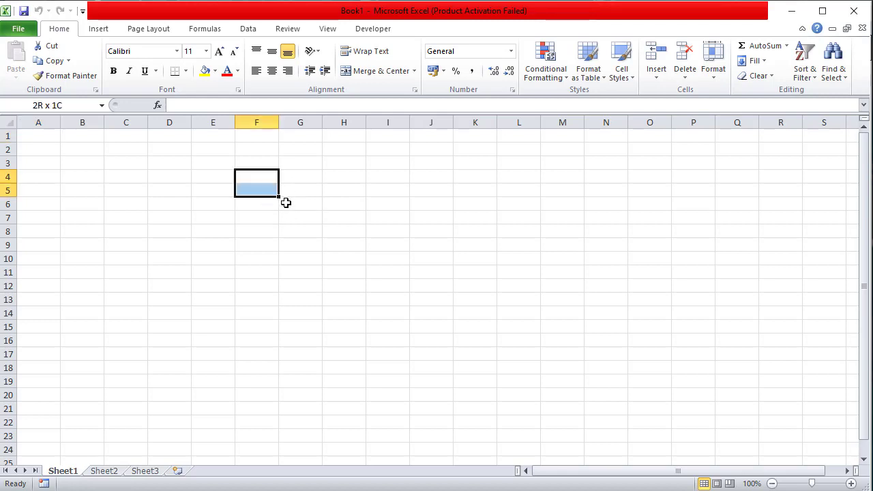
{"action": "left_click", "coordinate": [769, 291]}
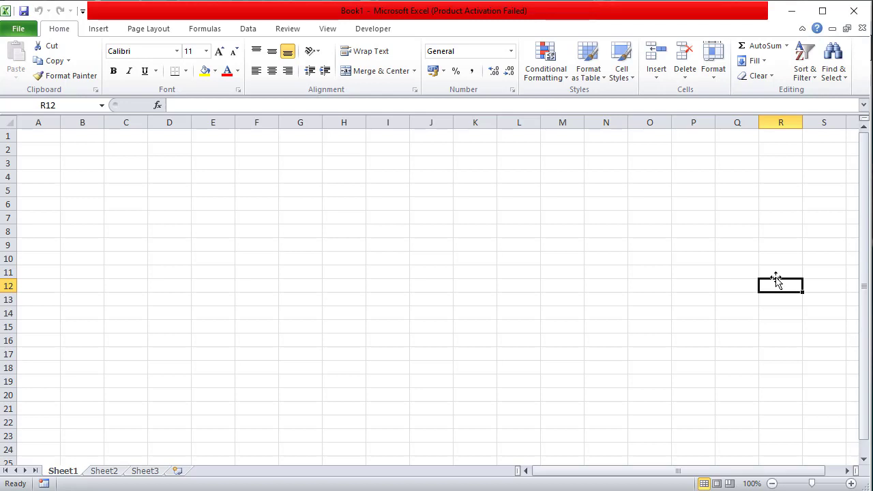
{"action": "left_click", "coordinate": [337, 222]}
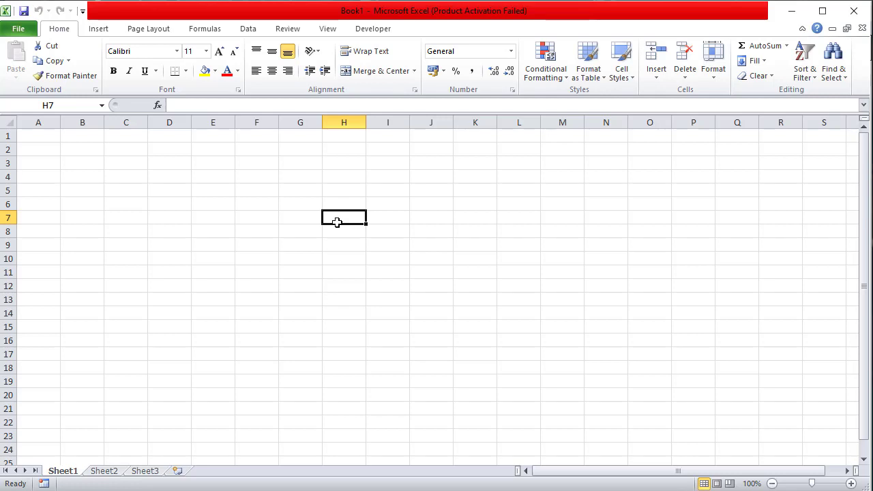
{"action": "type", "text": "excel"}
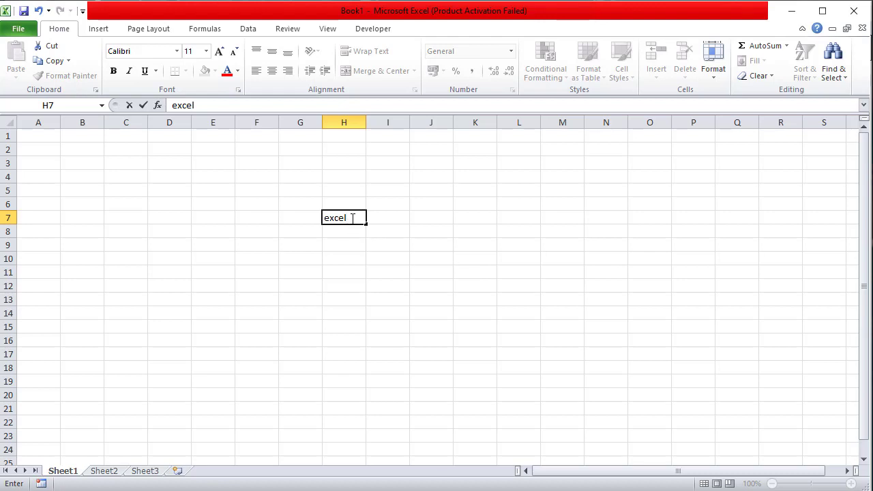
Commit excel in H7, select L6 and the J5 block, then return to H7.
{"action": "left_click_drag", "start_coordinate": [351, 218], "coordinate": [323, 217]}
{"action": "left_click", "coordinate": [360, 217]}
{"action": "key", "text": "Escape"}
{"action": "left_click", "coordinate": [521, 201]}
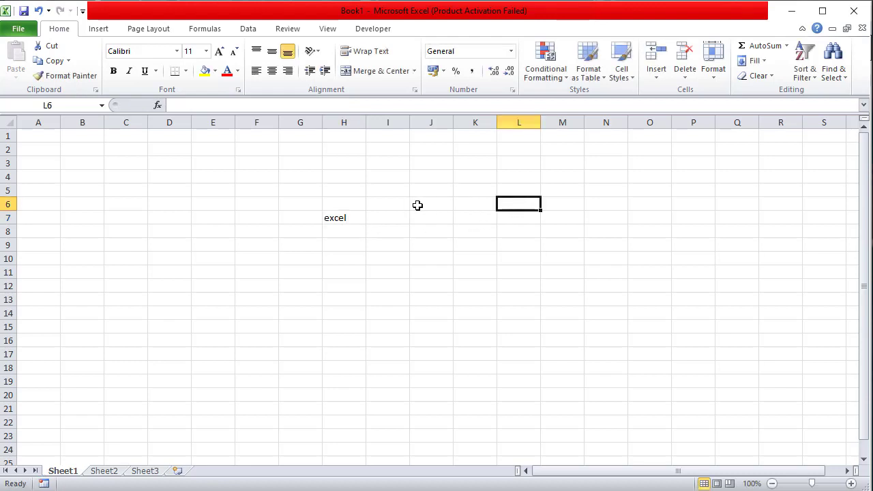
{"action": "left_click", "coordinate": [344, 216]}
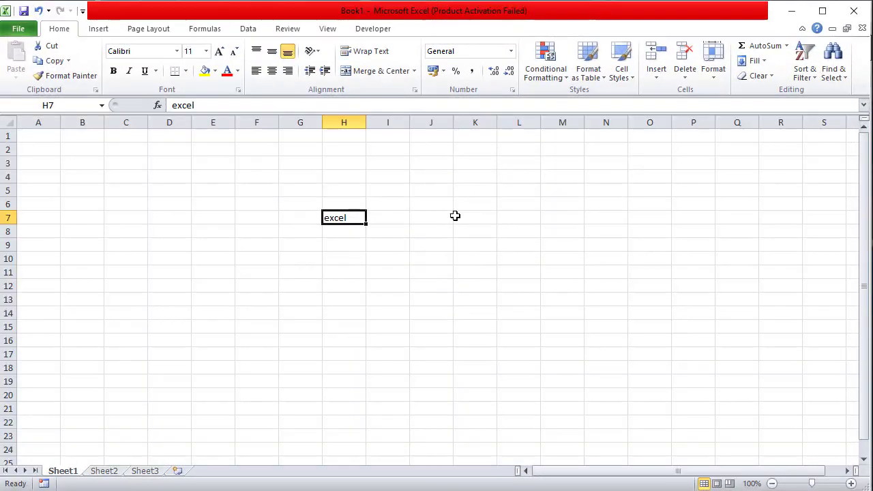
{"action": "left_click", "coordinate": [444, 193]}
{"action": "left_click_drag", "start_coordinate": [444, 193], "coordinate": [747, 382]}
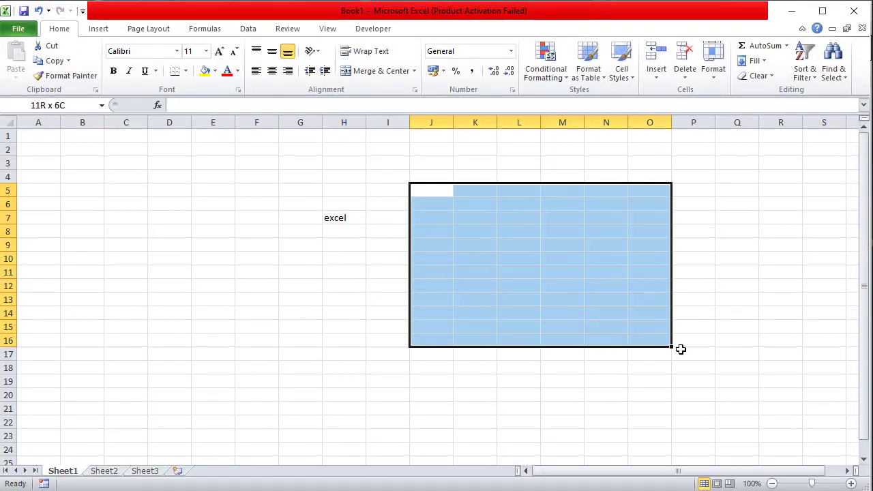
{"action": "left_click", "coordinate": [341, 217]}
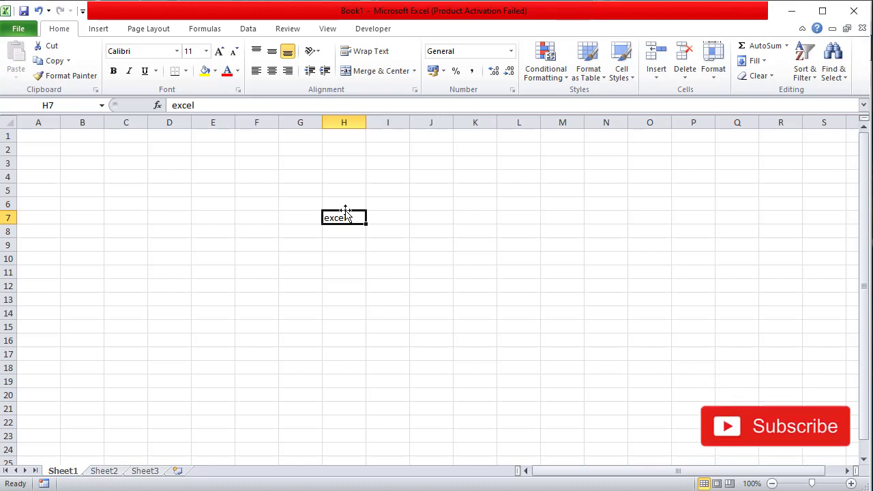
Move excel from H7 to Q10, fill it down to Q24, then delete those entries.
{"action": "mouse_move", "coordinate": [346, 212]}
{"action": "left_mouse_down"}
{"action": "mouse_move", "coordinate": [578, 222]}
{"action": "mouse_move", "coordinate": [757, 258]}
{"action": "left_mouse_up"}
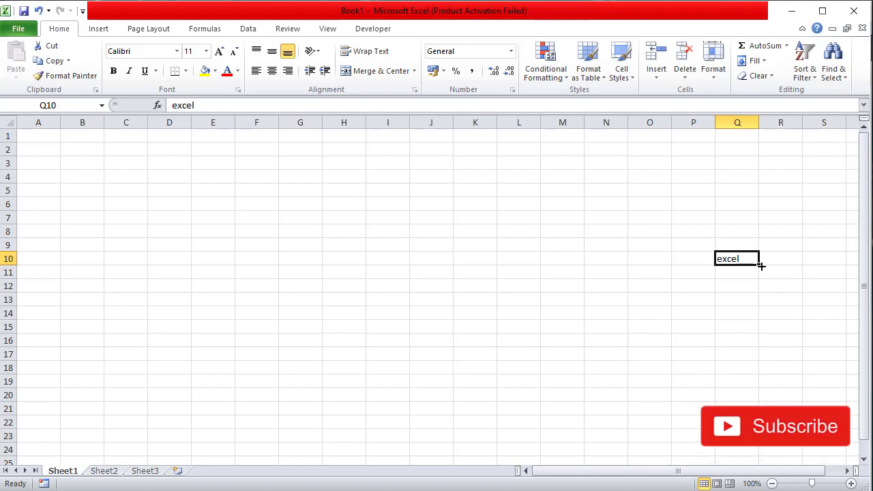
{"action": "left_click_drag", "start_coordinate": [761, 266], "coordinate": [767, 452]}
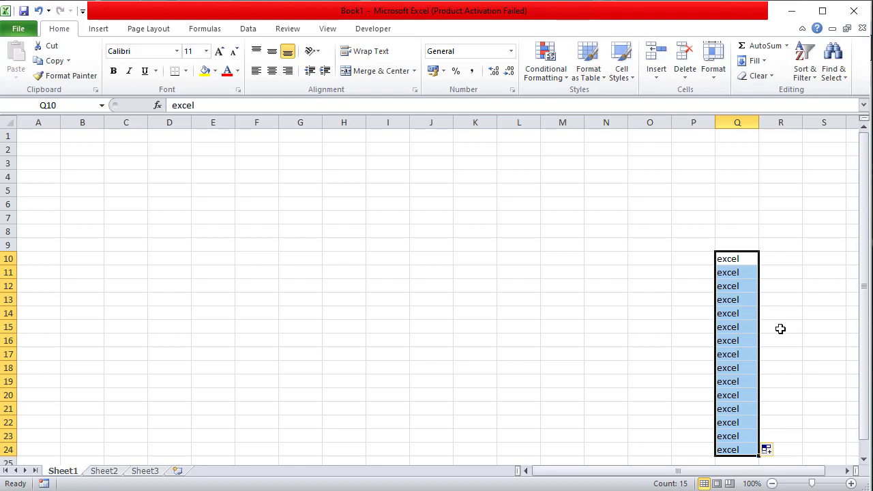
{"action": "key", "text": "Delete"}
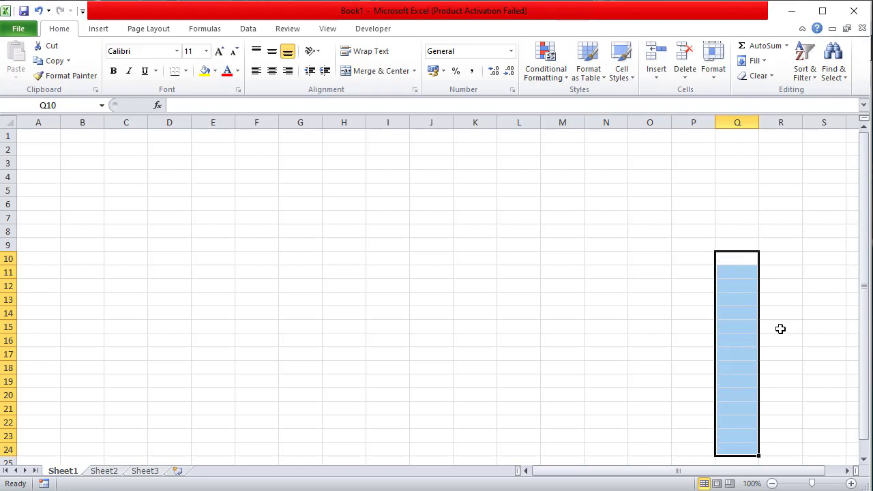
{"action": "left_click", "coordinate": [645, 308]}
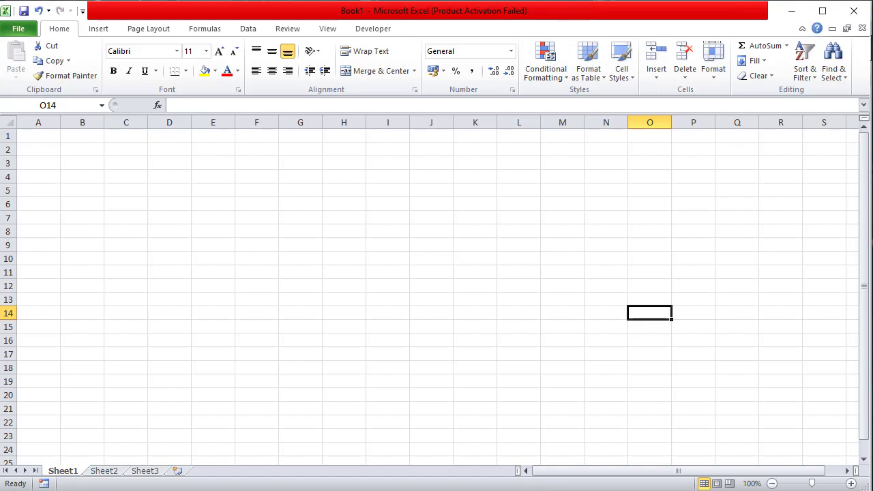
Highlight the copy and paste heading in the PDF notes, then select cell G5.
{"action": "key", "text": "alt+Tab"}
{"action": "left_click_drag", "start_coordinate": [72, 334], "coordinate": [493, 335]}
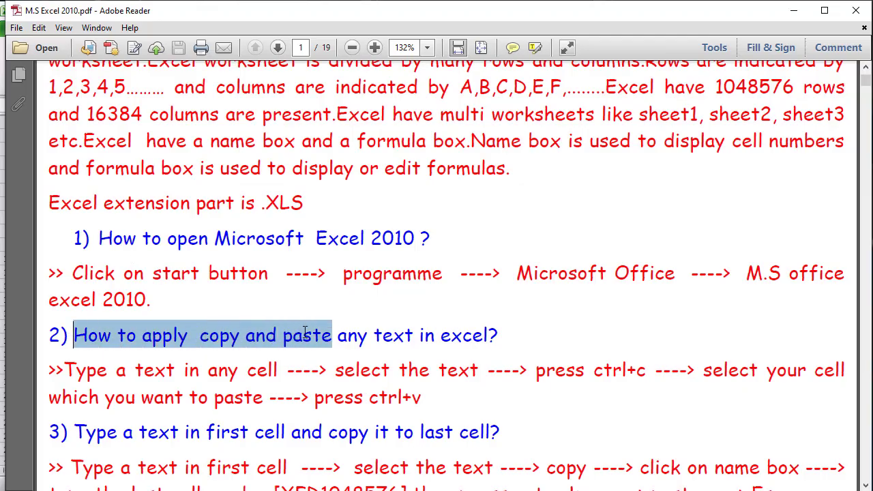
{"action": "key", "text": "alt+Tab"}
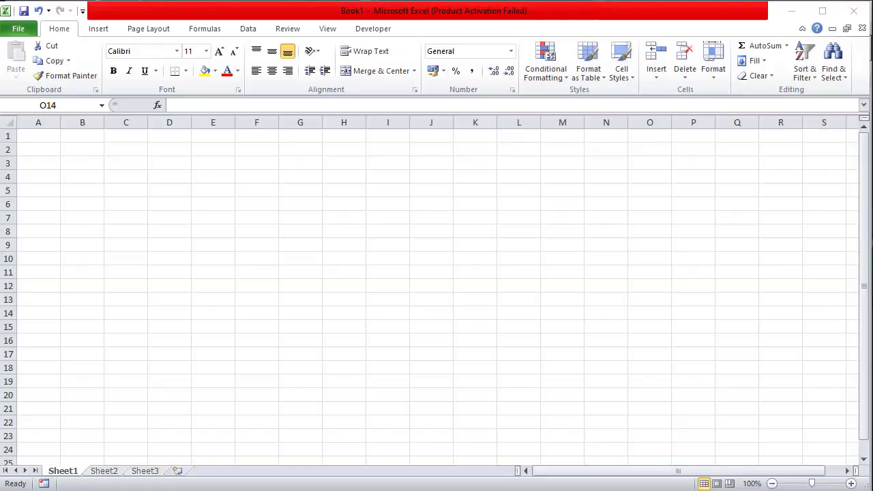
{"action": "left_click", "coordinate": [294, 191]}
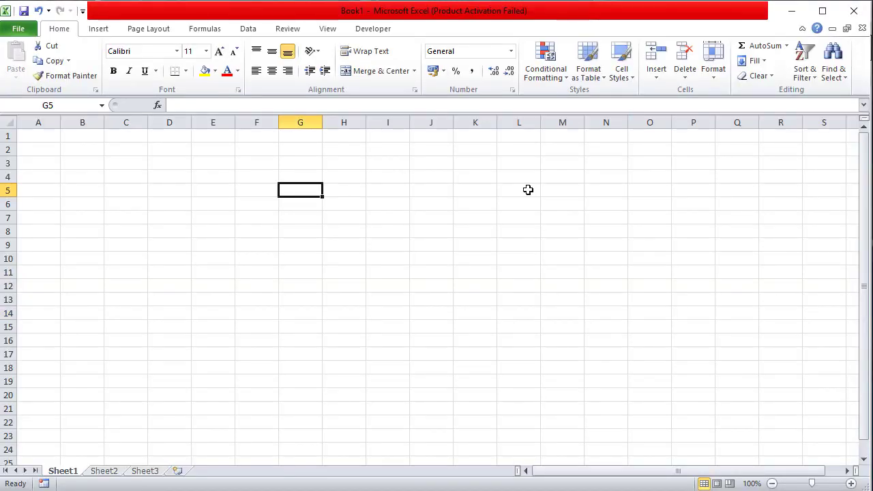
Enter Youtube in G5, reselect it and copy it with Ctrl+C.
{"action": "type", "text": "Youtube"}
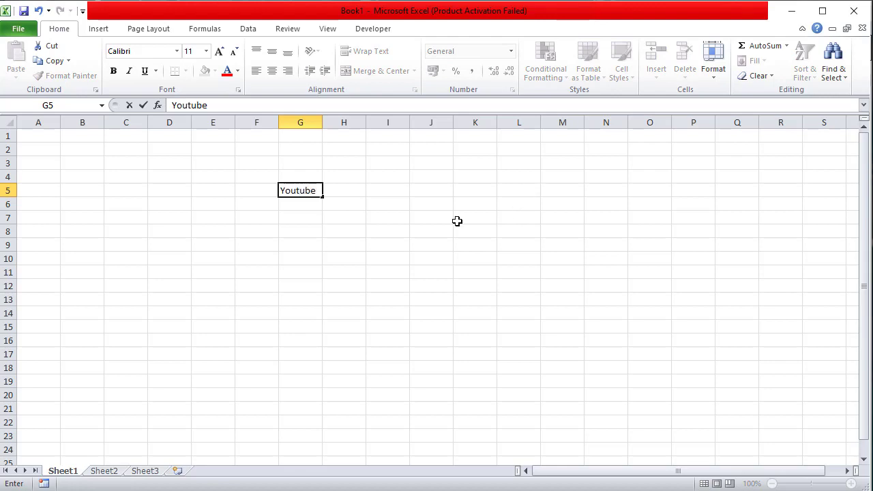
{"action": "left_click", "coordinate": [470, 179]}
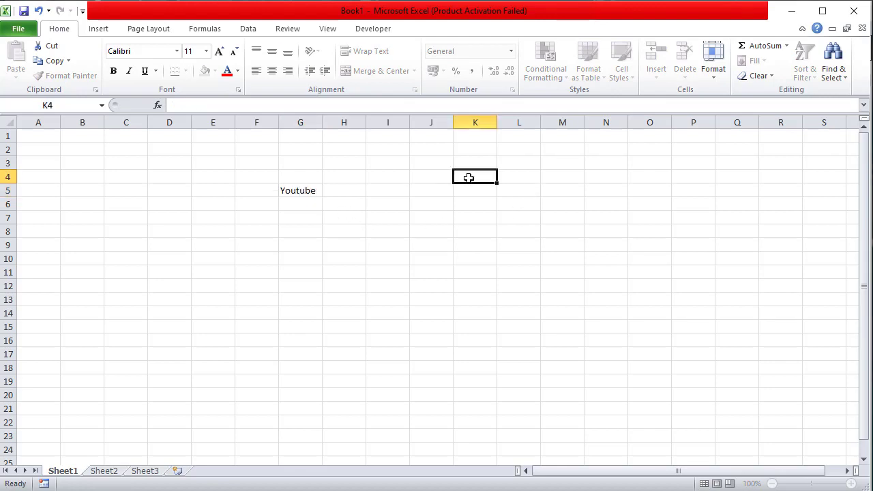
{"action": "left_click", "coordinate": [307, 193]}
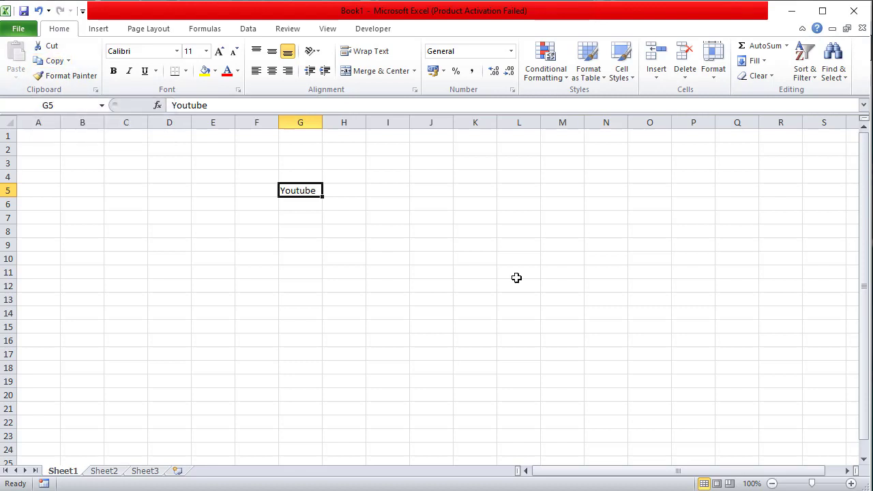
{"action": "key", "text": "ctrl+c"}
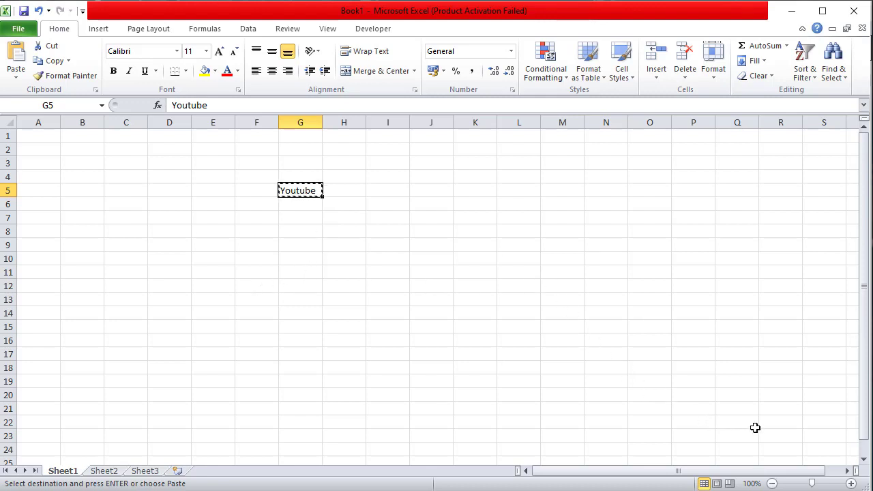
Paste Youtube into Q18 and across B9:M21, then end copy mode.
{"action": "left_click", "coordinate": [730, 369]}
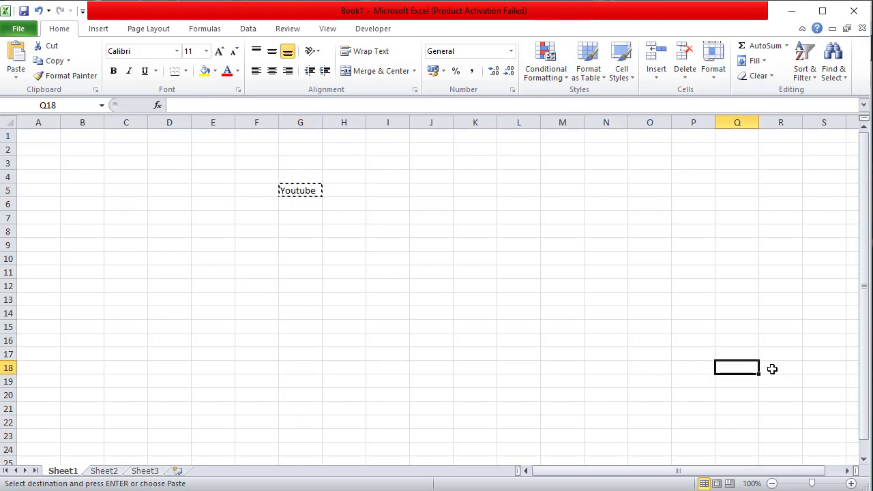
{"action": "key", "text": "ctrl+v"}
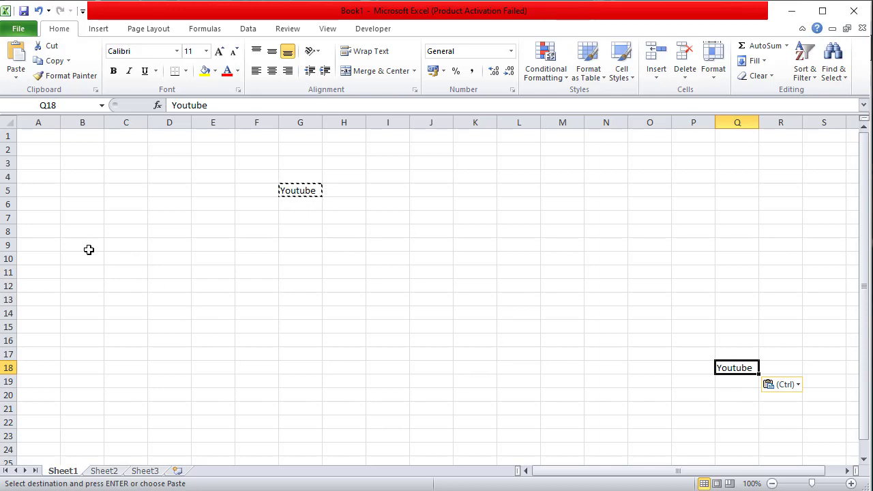
{"action": "left_click_drag", "start_coordinate": [87, 247], "coordinate": [575, 410]}
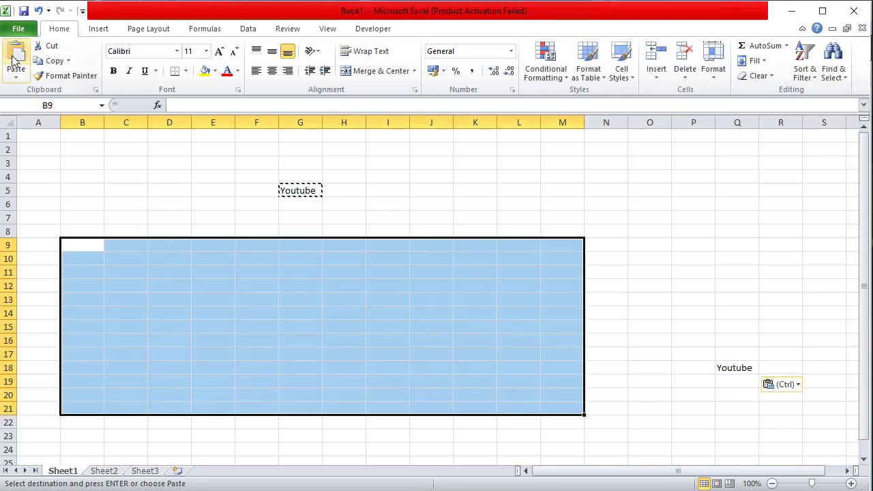
{"action": "left_click", "coordinate": [16, 60]}
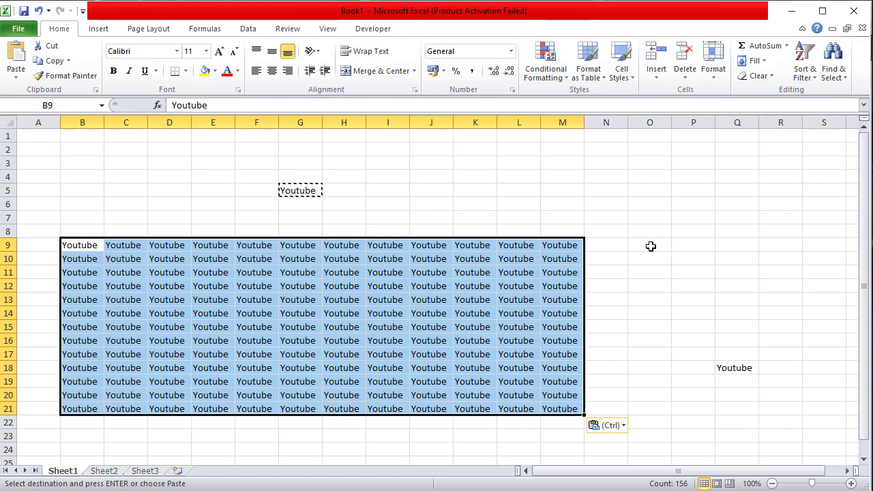
{"action": "left_click", "coordinate": [650, 246]}
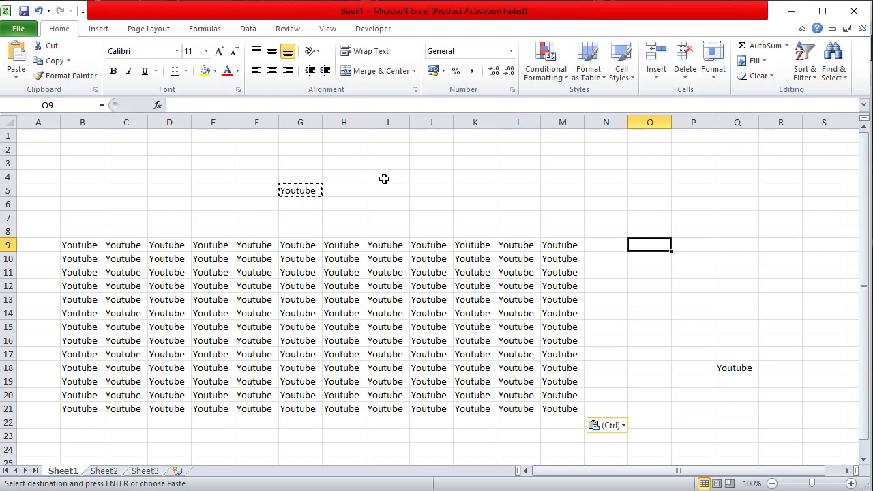
{"action": "key", "text": "Escape"}
Scroll further through the PDF notes, then select A4:R23 in the sheet.
{"action": "left_click", "coordinate": [656, 286]}
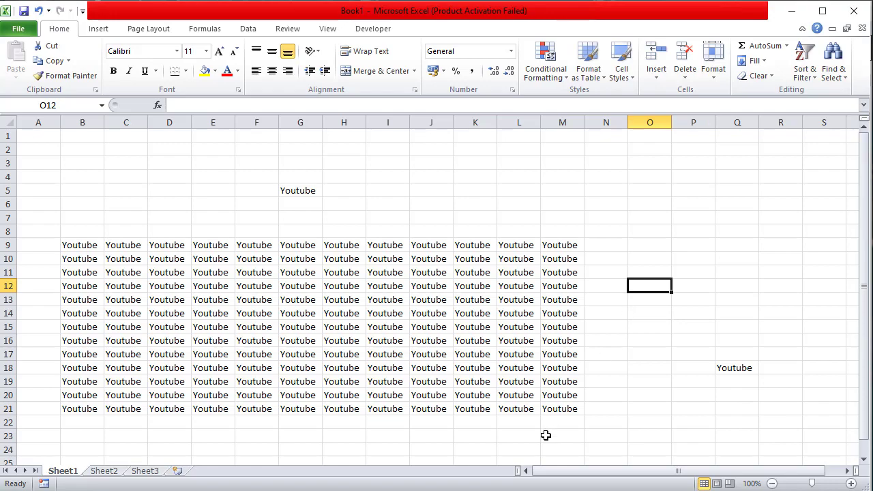
{"action": "left_click", "coordinate": [526, 487]}
{"action": "scroll", "coordinate": [456, 373], "scroll_direction": "down", "scroll_amount": 1}
{"action": "scroll", "coordinate": [456, 373], "scroll_direction": "down", "scroll_amount": 1}
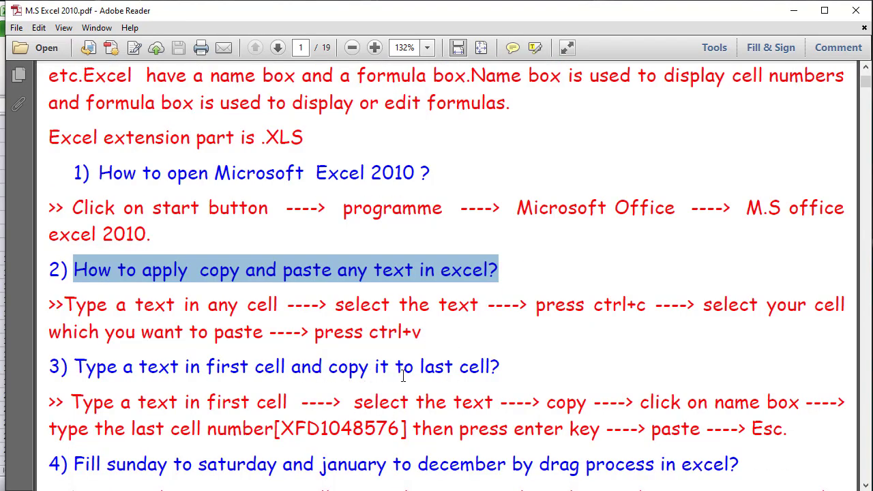
{"action": "key", "text": "alt+Tab"}
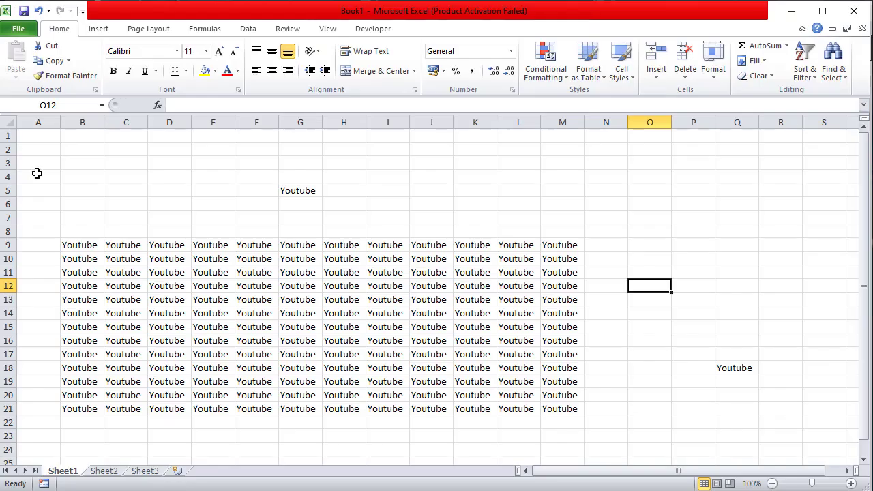
{"action": "left_click_drag", "start_coordinate": [34, 171], "coordinate": [772, 432]}
Delete the Youtube entries, type Excel in A1 and copy that cell.
{"action": "key", "text": "Delete"}
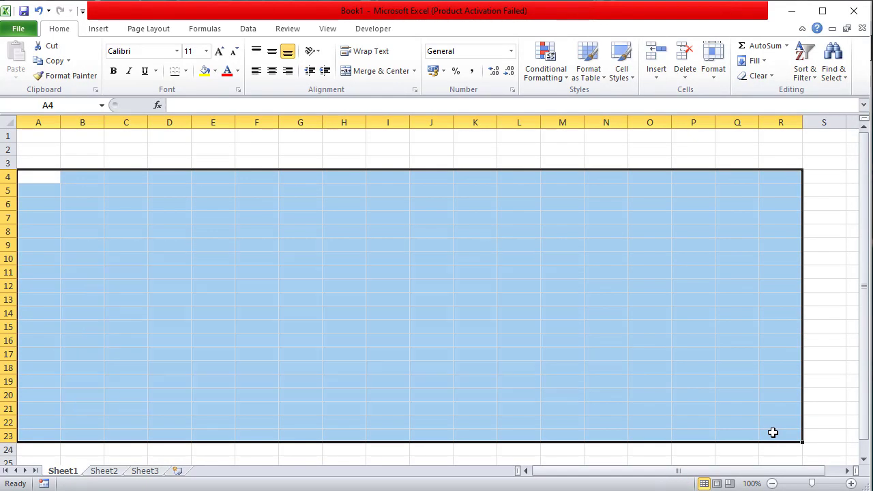
{"action": "left_click", "coordinate": [43, 135]}
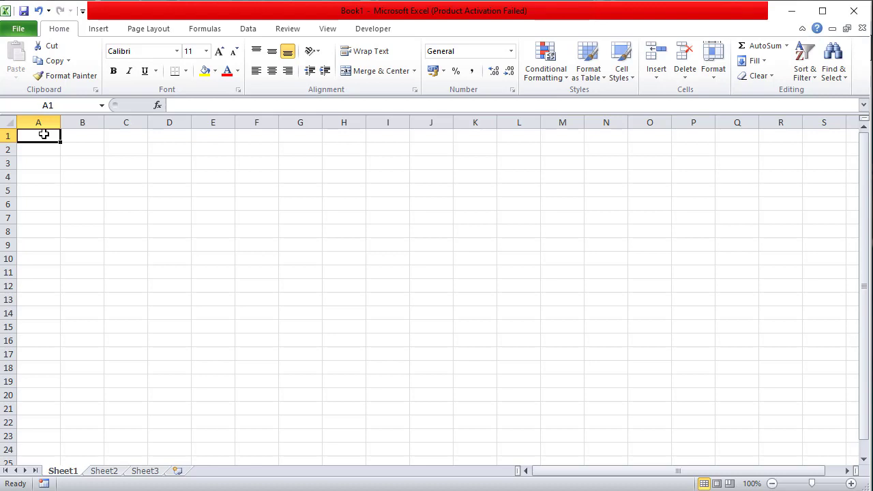
{"action": "type", "text": "Excel"}
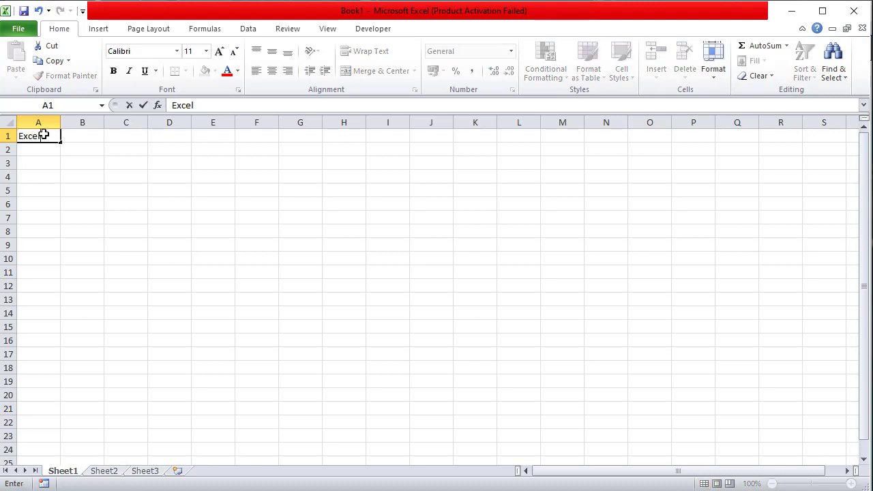
{"action": "left_click", "coordinate": [103, 154]}
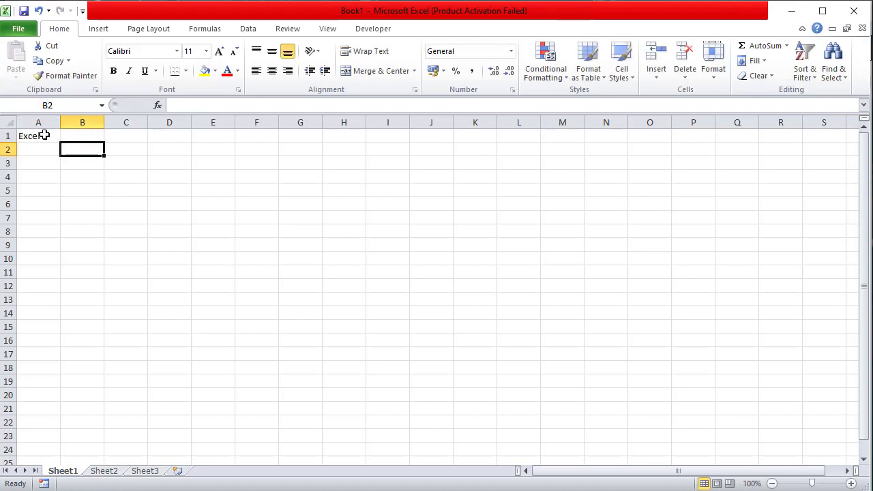
{"action": "left_click", "coordinate": [43, 135]}
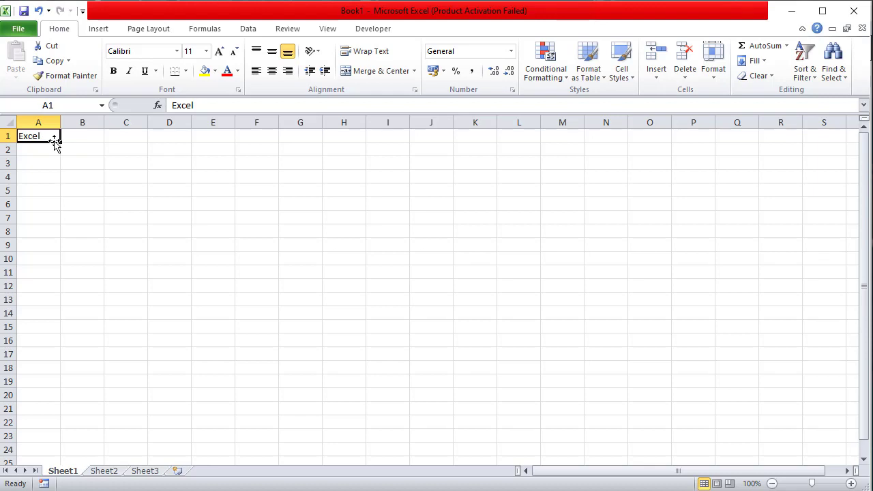
{"action": "key", "text": "ctrl+c"}
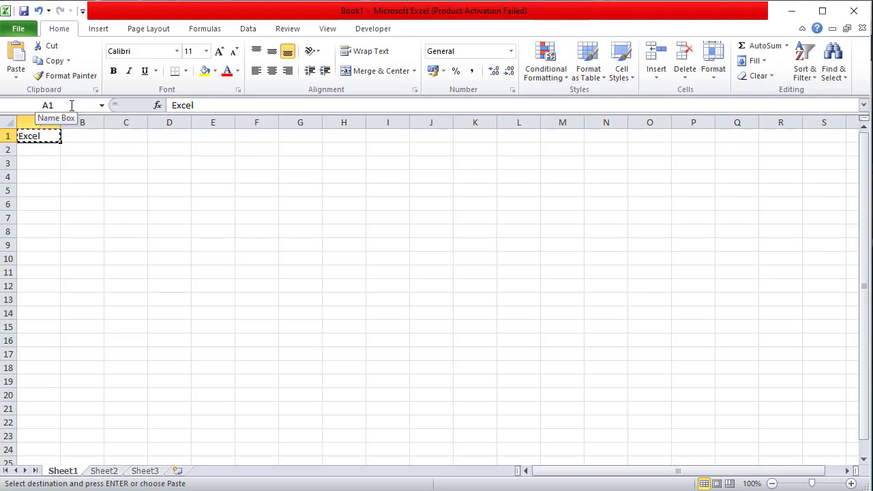
{"action": "left_click", "coordinate": [72, 105]}
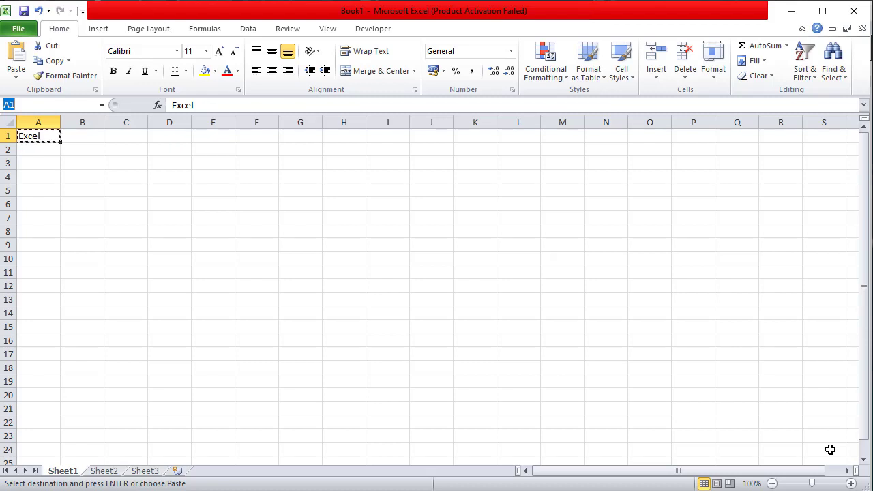
Apply a yellow fill to S24, check nearby cells P24–S23, then reselect A1.
{"action": "left_click", "coordinate": [830, 449]}
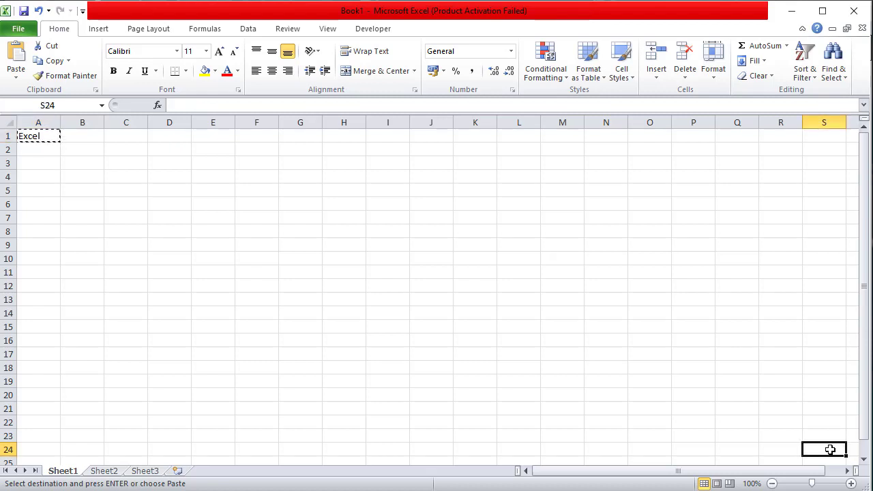
{"action": "left_click", "coordinate": [205, 71]}
{"action": "left_click", "coordinate": [831, 408]}
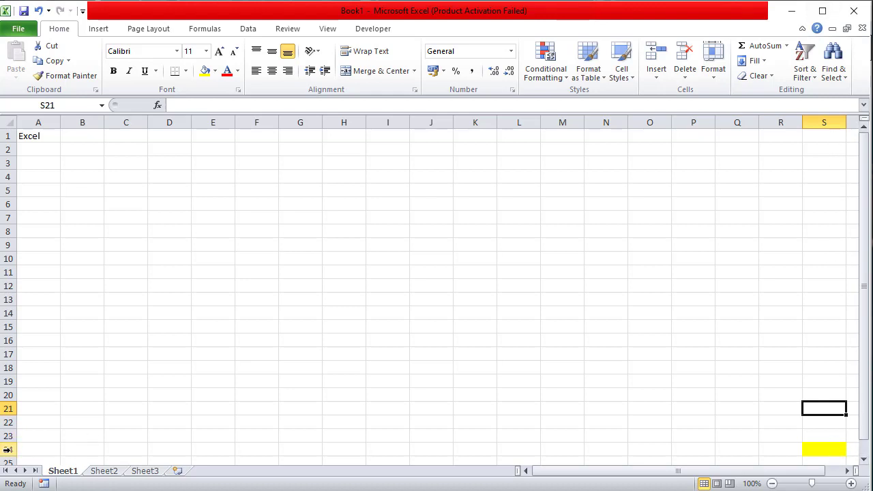
{"action": "left_click", "coordinate": [827, 449]}
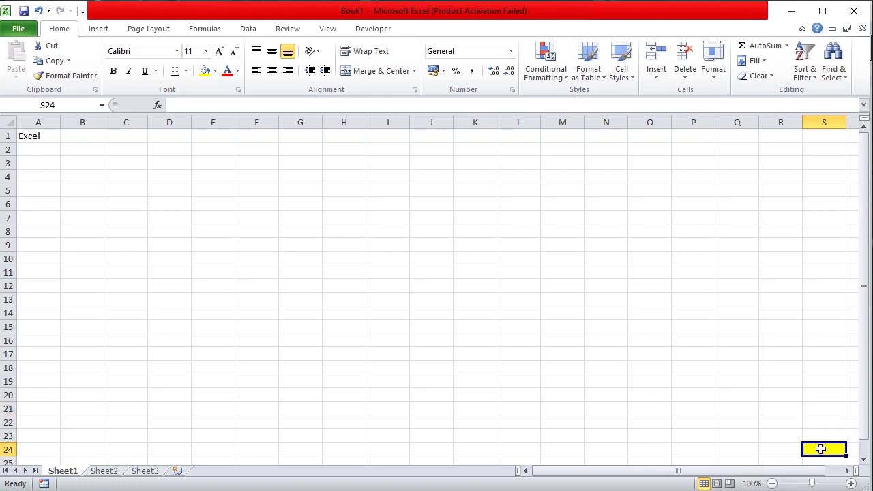
{"action": "left_click", "coordinate": [782, 451]}
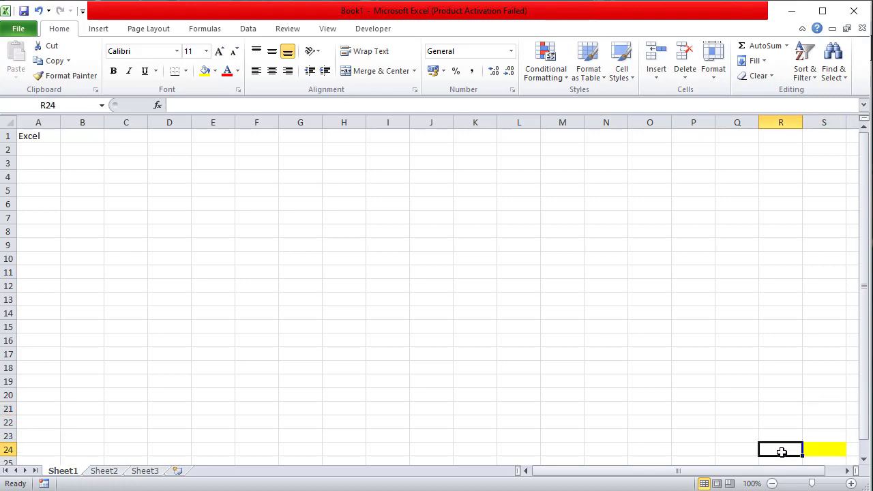
{"action": "left_click", "coordinate": [734, 453]}
{"action": "left_click", "coordinate": [692, 452]}
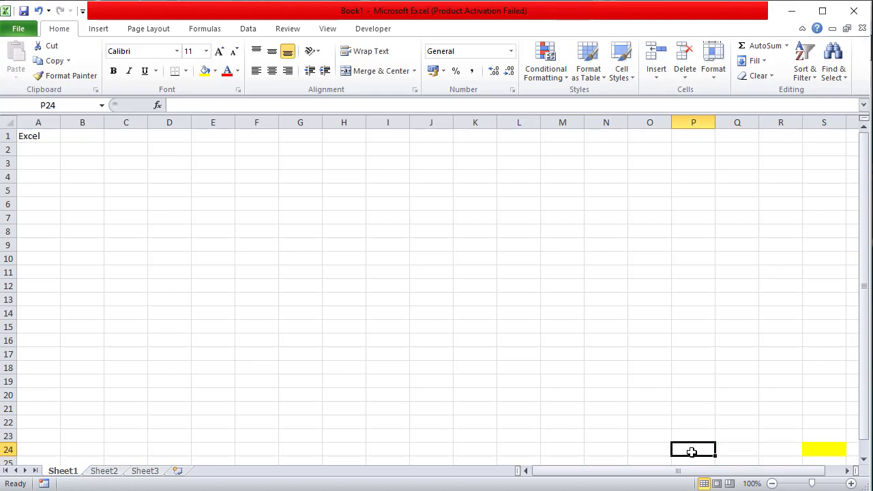
{"action": "left_click", "coordinate": [829, 437]}
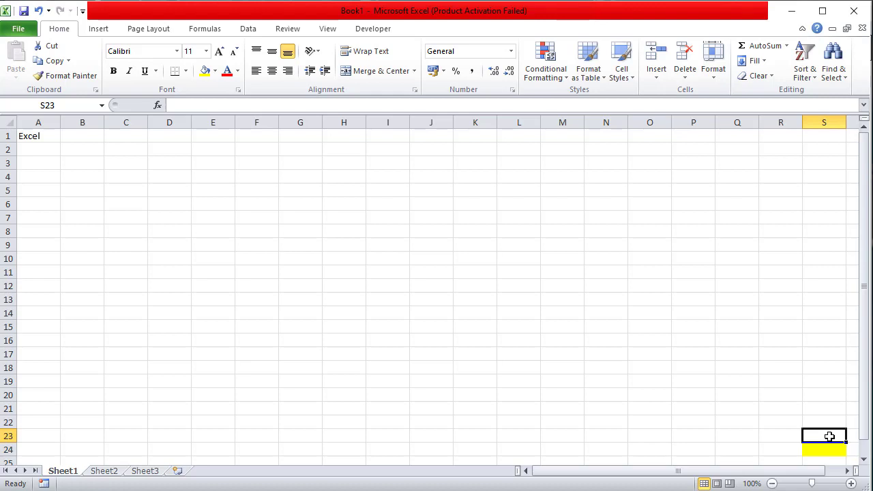
{"action": "left_click", "coordinate": [833, 452]}
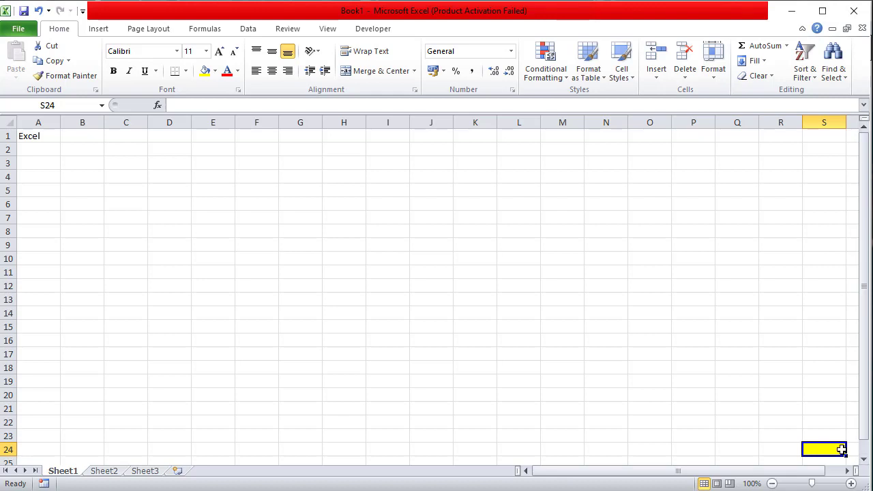
{"action": "left_click", "coordinate": [73, 106]}
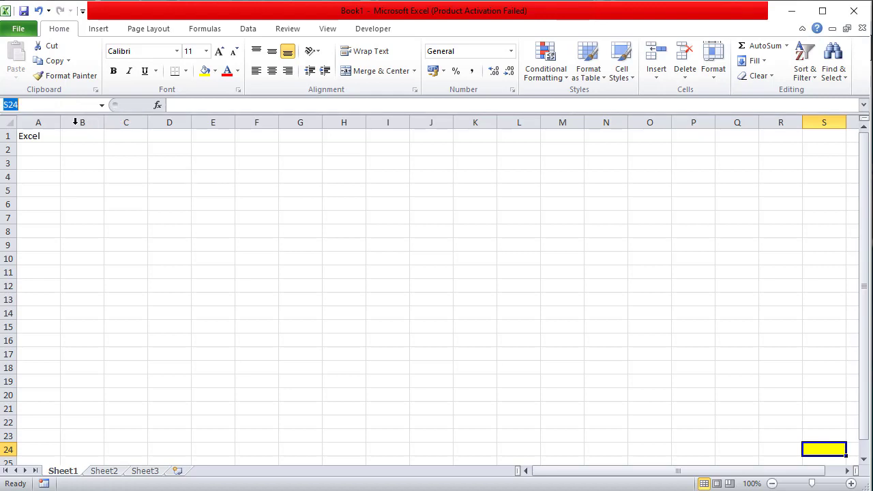
{"action": "left_click", "coordinate": [52, 136]}
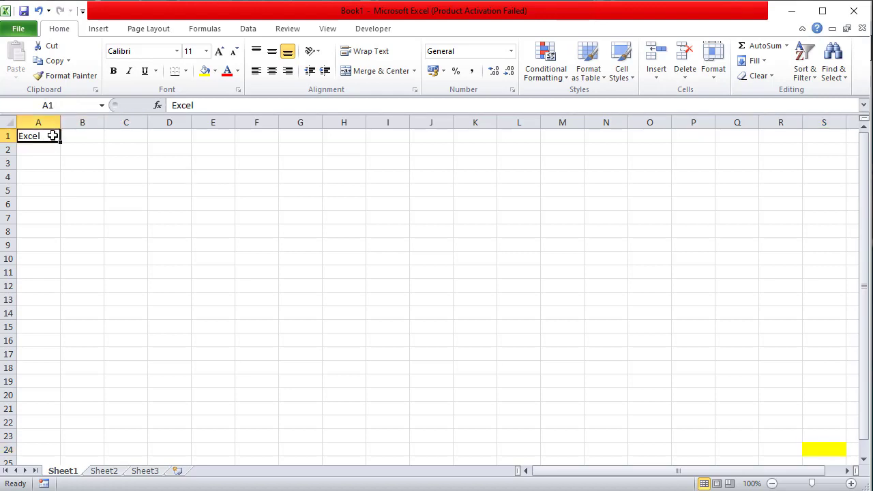
Copy A1 and paste Excel into the last cell XFD1048576 via the Name Box.
{"action": "key", "text": "ctrl+c"}
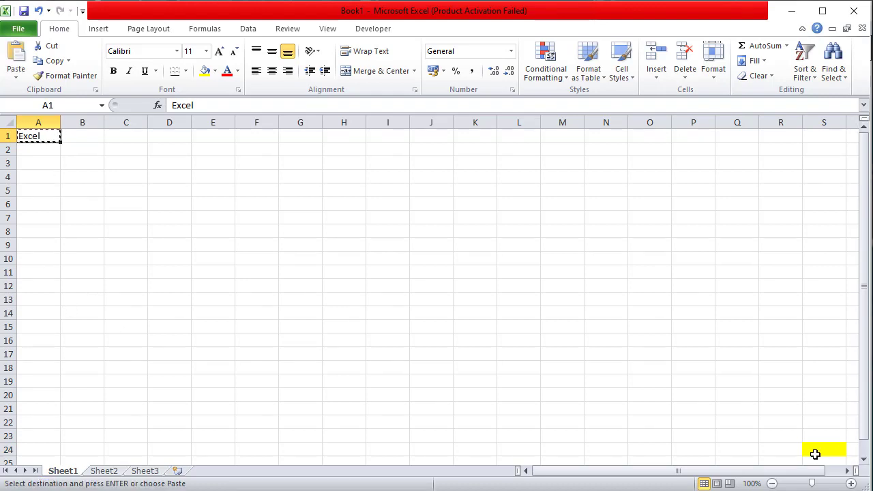
{"action": "left_click", "coordinate": [66, 104]}
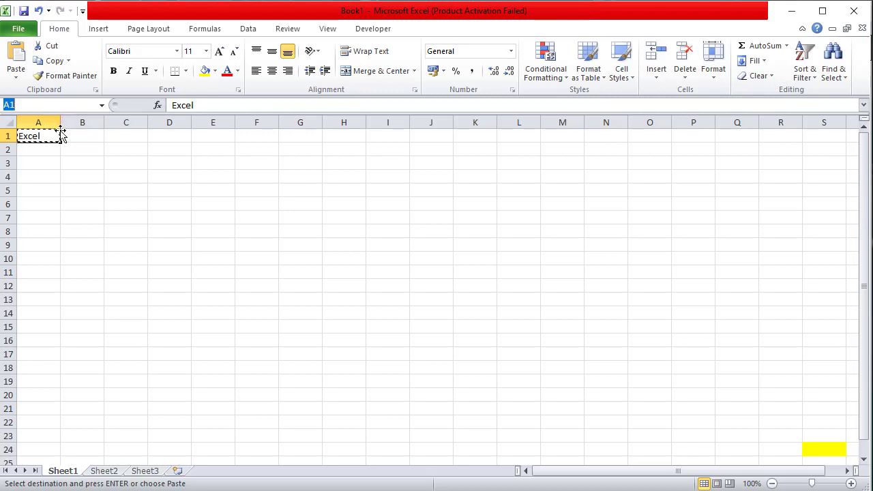
{"action": "type", "text": "xf"}
{"action": "type", "text": "d104"}
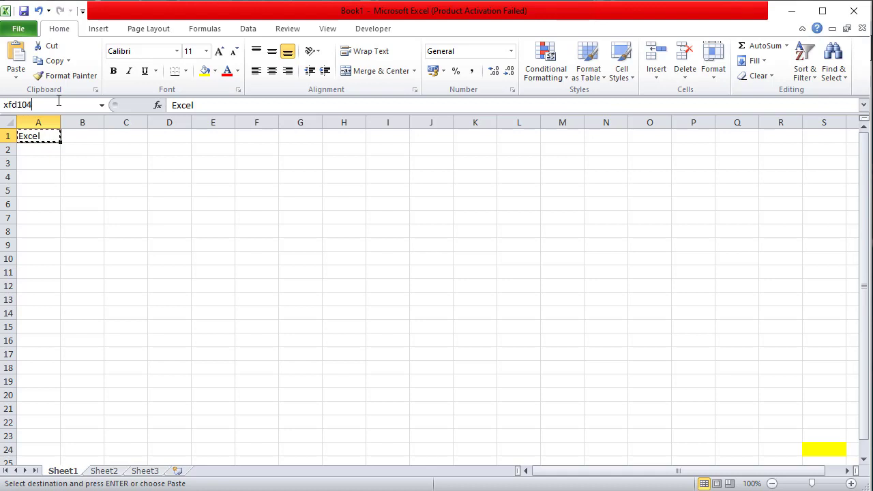
{"action": "type", "text": "8576"}
{"action": "key", "text": "Return"}
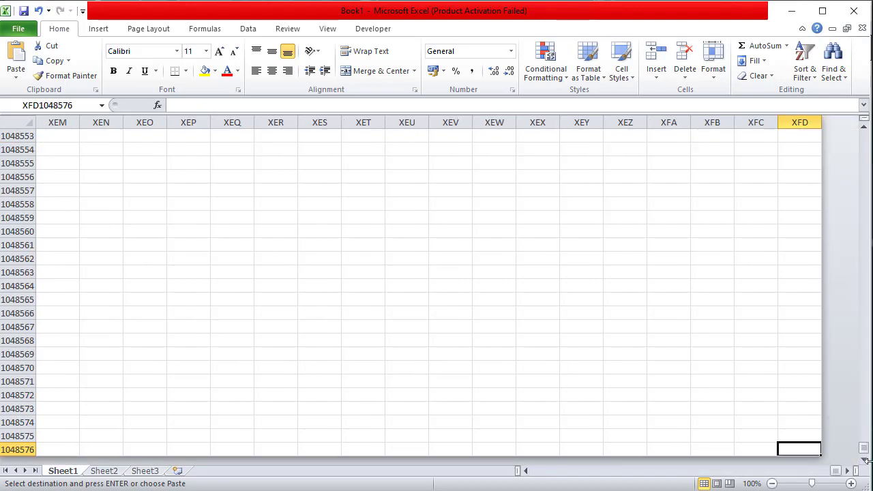
{"action": "left_click", "coordinate": [864, 459]}
{"action": "left_click", "coordinate": [847, 470]}
{"action": "left_click", "coordinate": [847, 470]}
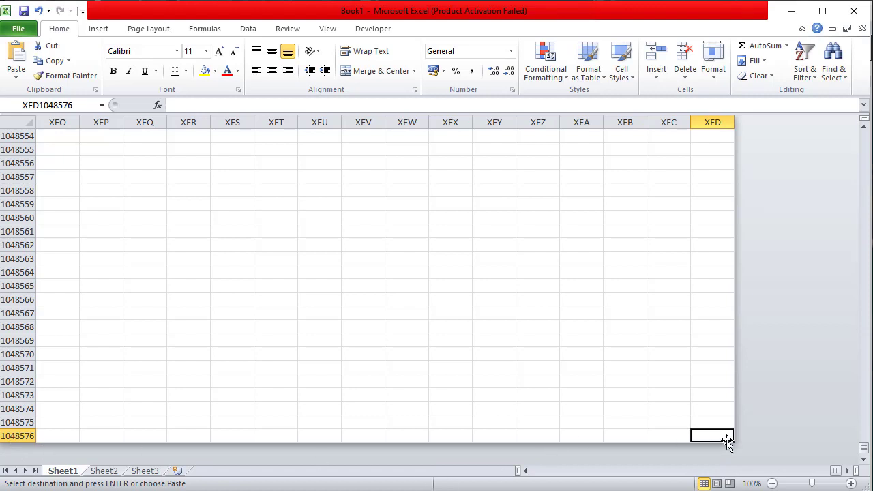
{"action": "key", "text": "ctrl+v"}
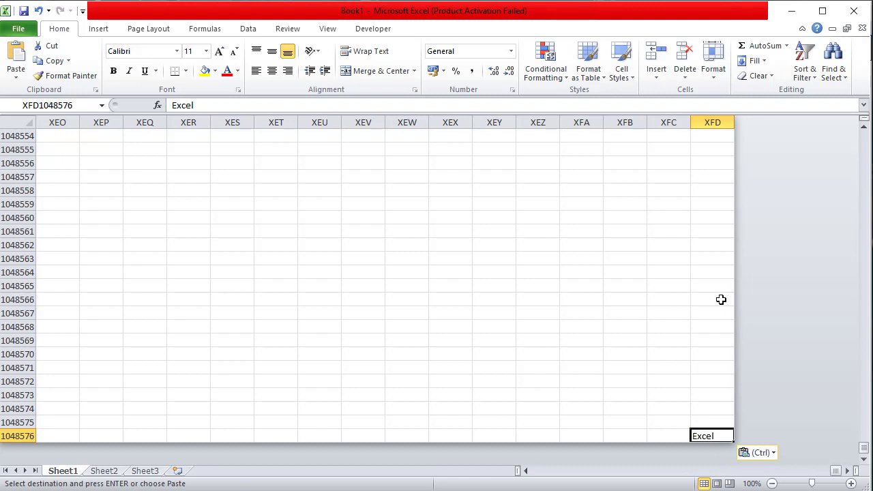
Jump back to A1 through the Name Box and cancel the pending copy.
{"action": "left_click", "coordinate": [85, 105]}
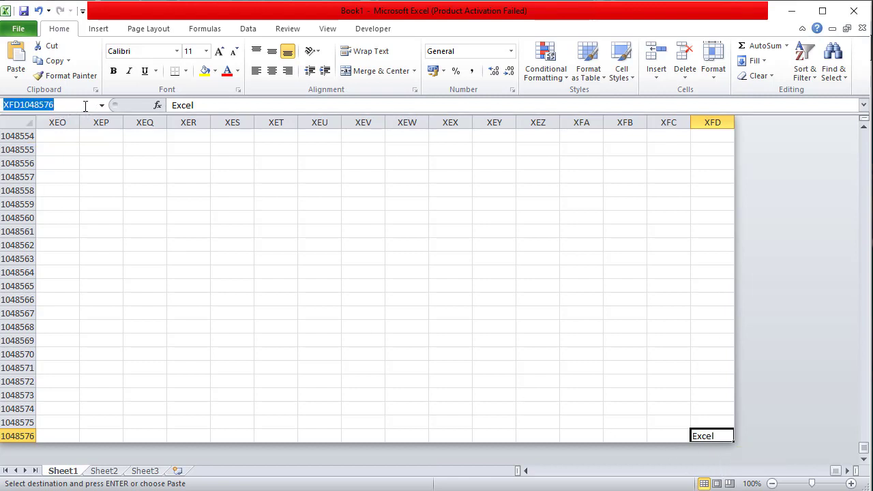
{"action": "type", "text": "a1"}
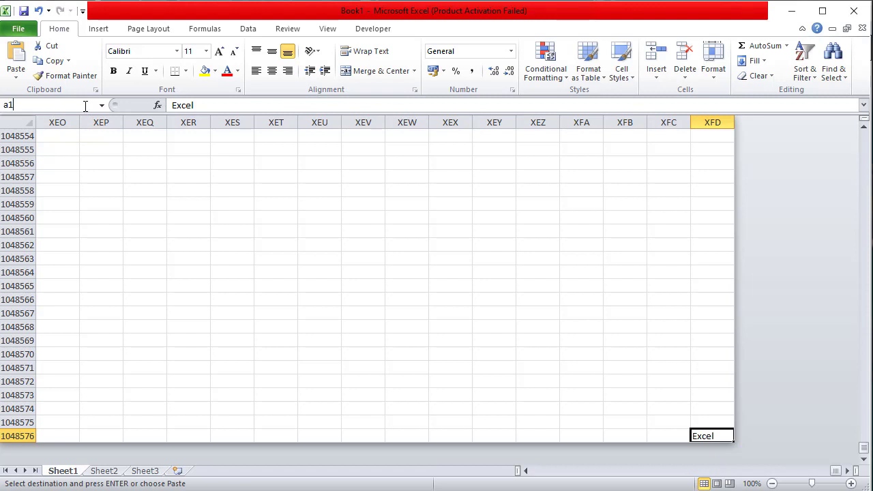
{"action": "key", "text": "Return"}
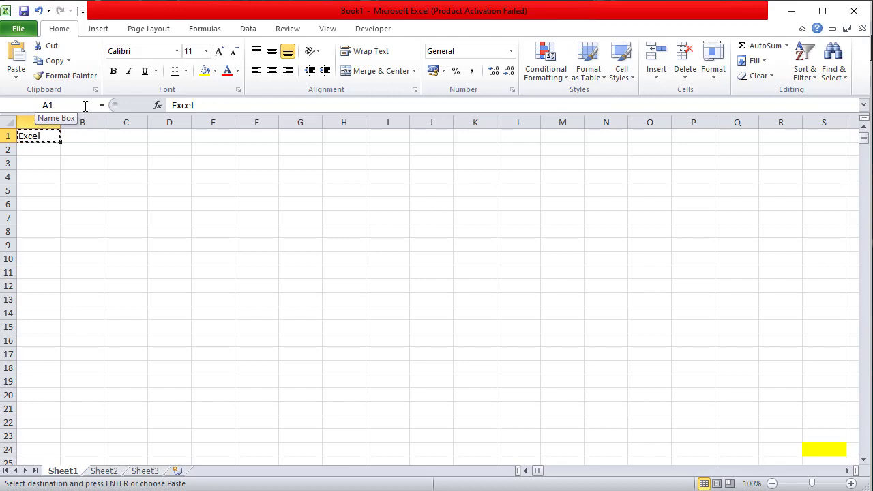
{"action": "key", "text": "Escape"}
Highlight the PDF's step 4 heading on filling Sunday–Saturday and January–December.
{"action": "key", "text": "alt+Tab"}
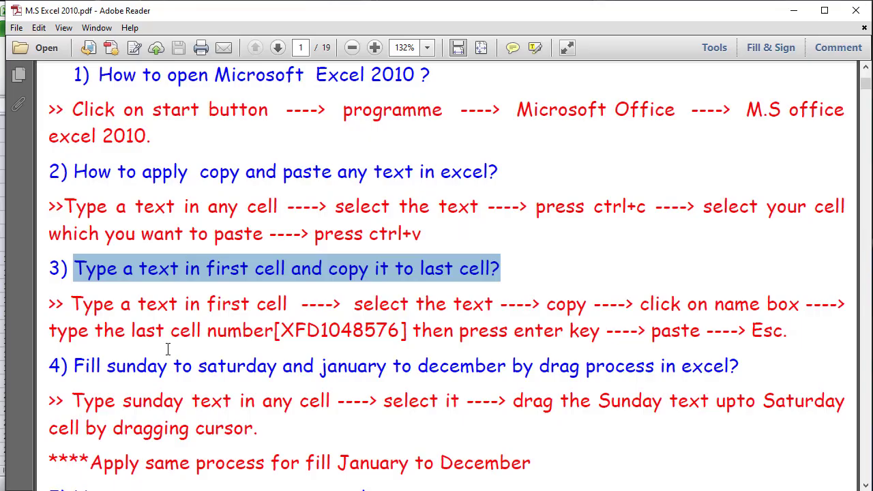
{"action": "left_click_drag", "start_coordinate": [75, 366], "coordinate": [362, 368]}
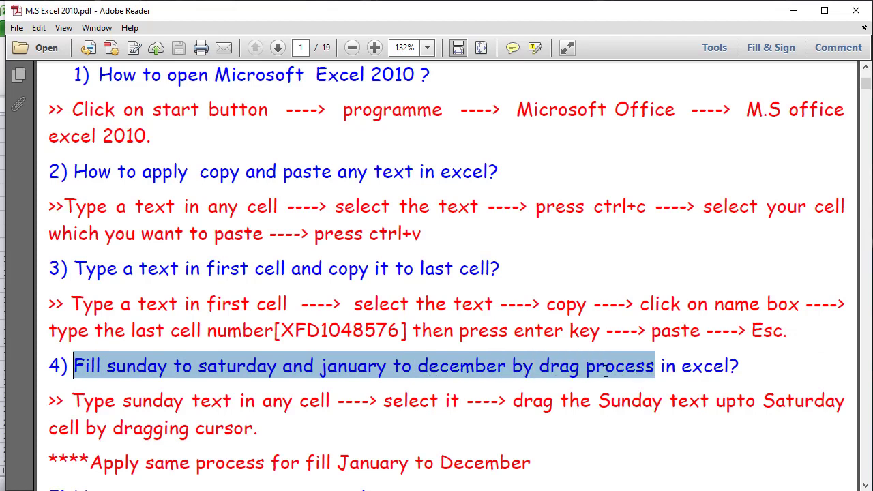
{"action": "left_click_drag", "start_coordinate": [361, 368], "coordinate": [743, 370]}
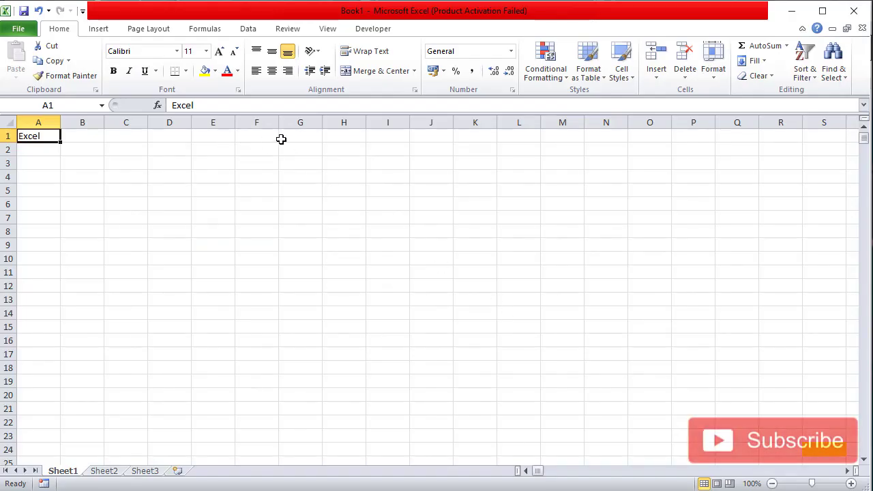
Enter january in F1 and auto-fill the month names down to F22.
{"action": "left_click", "coordinate": [270, 135]}
{"action": "type", "text": "j"}
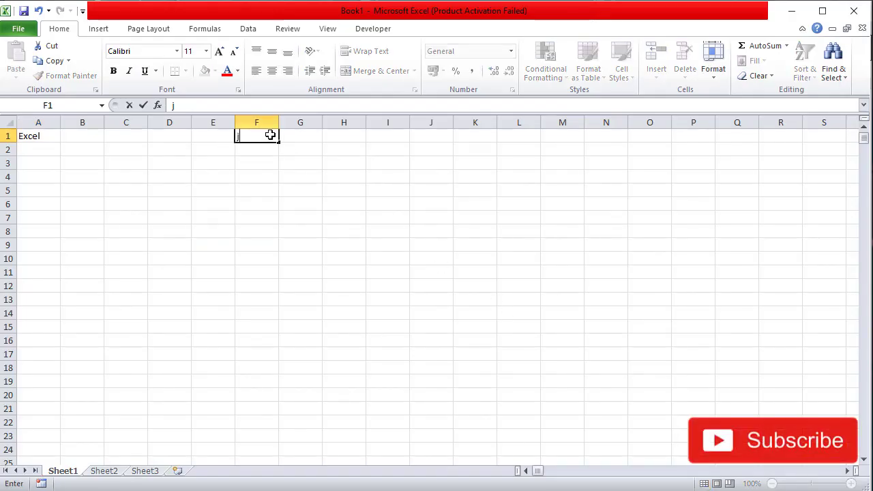
{"action": "type", "text": "anuar"}
{"action": "type", "text": "y"}
{"action": "key", "text": "Return"}
{"action": "left_click", "coordinate": [271, 134]}
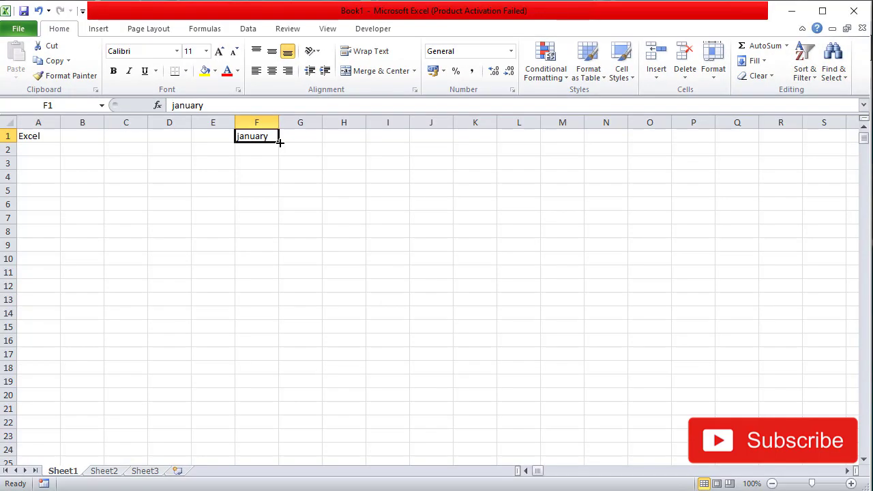
{"action": "left_click_drag", "start_coordinate": [280, 142], "coordinate": [279, 426]}
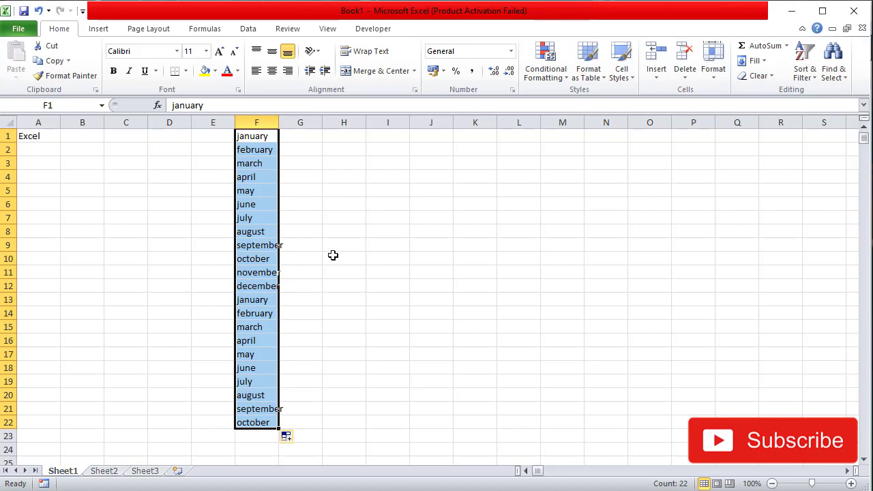
Enter Sunday in H1 and auto-fill the weekday names down to H22.
{"action": "left_click", "coordinate": [342, 140]}
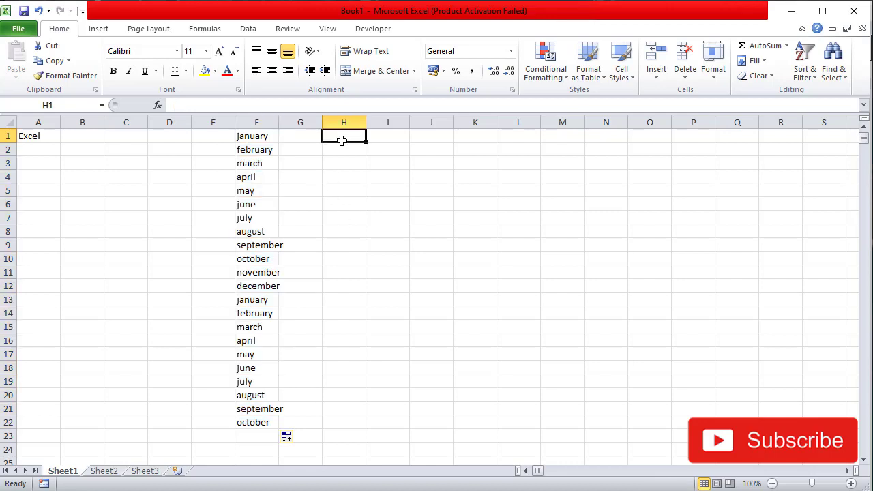
{"action": "type", "text": "janu"}
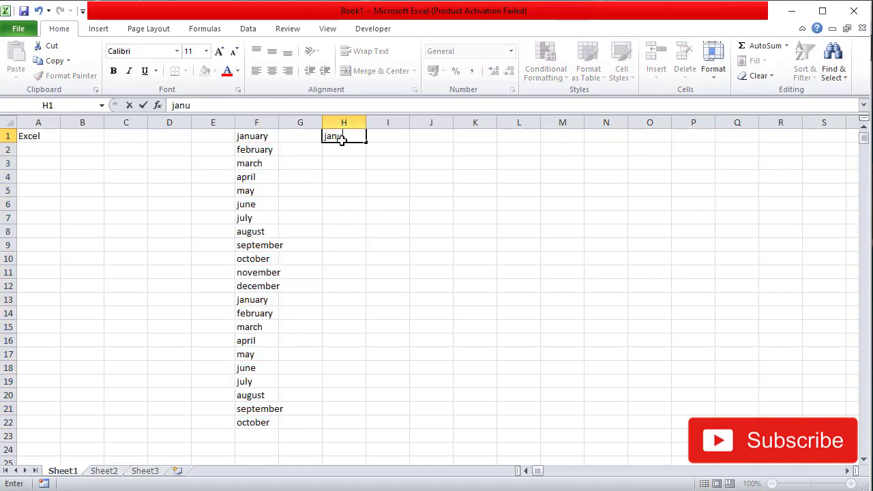
{"action": "key", "text": "BackSpace"}
{"action": "key", "text": "BackSpace"}
{"action": "key", "text": "BackSpace"}
{"action": "key", "text": "BackSpace"}
{"action": "type", "text": "s"}
{"action": "type", "text": "undat"}
{"action": "key", "text": "BackSpace"}
{"action": "type", "text": "y"}
{"action": "left_click", "coordinate": [390, 177]}
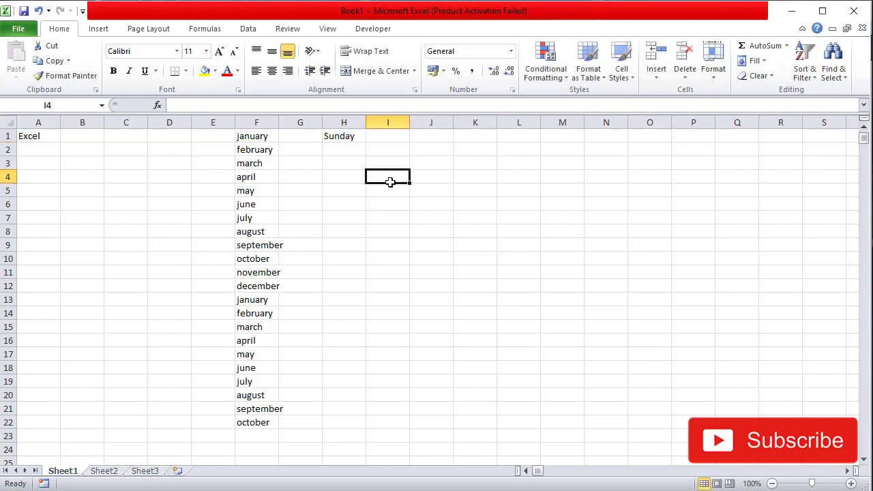
{"action": "left_click", "coordinate": [344, 136]}
{"action": "left_click_drag", "start_coordinate": [365, 141], "coordinate": [369, 424]}
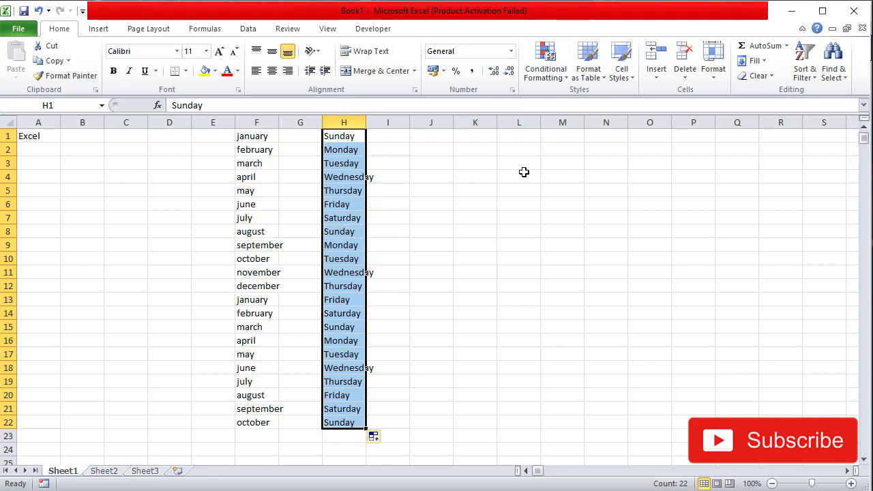
{"action": "left_click", "coordinate": [433, 136]}
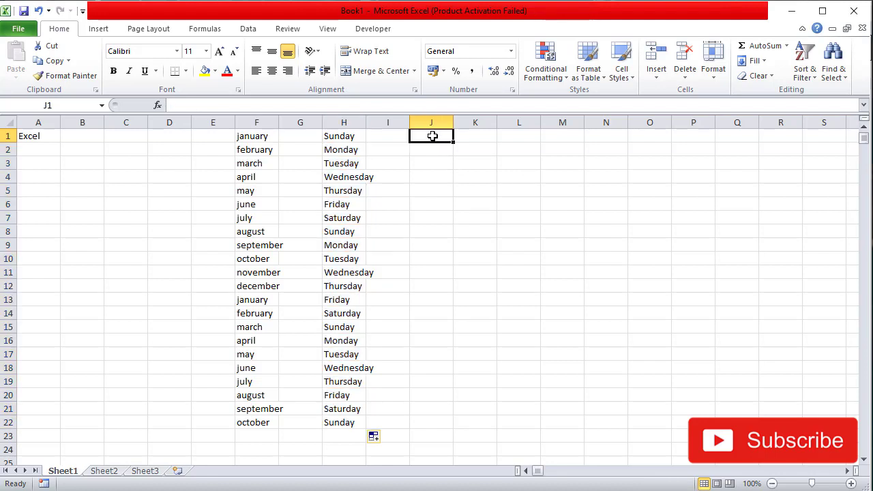
Enter 1 in J1 and copy it down to J24.
{"action": "type", "text": "1"}
{"action": "left_click", "coordinate": [433, 136]}
{"action": "left_click_drag", "start_coordinate": [453, 142], "coordinate": [453, 450]}
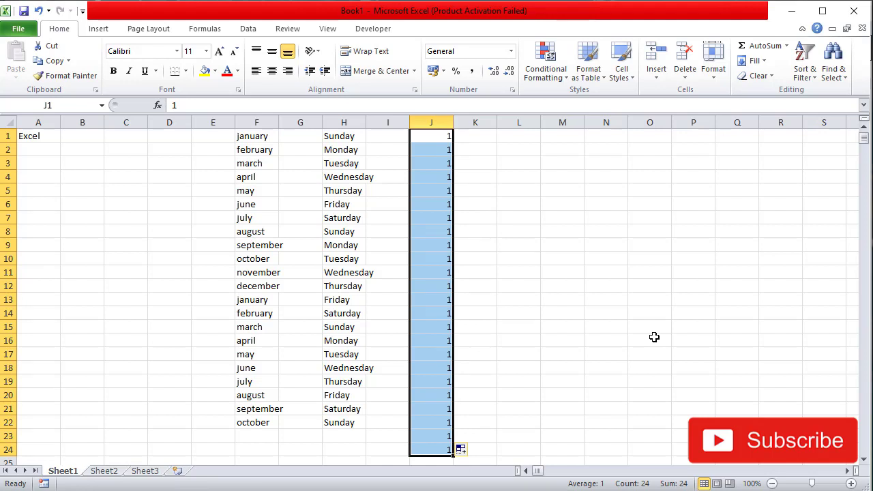
Compare the filled values in columns F, H and J, ending on K1.
{"action": "left_click", "coordinate": [253, 137]}
{"action": "left_click", "coordinate": [258, 151]}
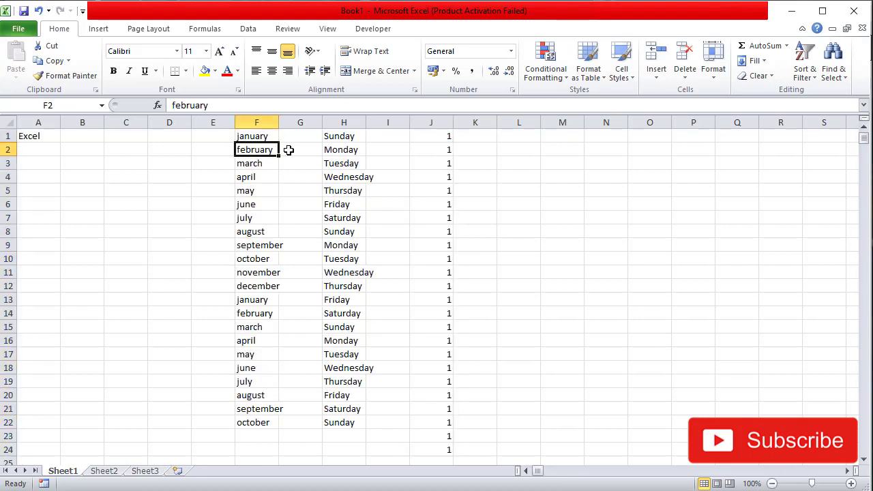
{"action": "left_click", "coordinate": [341, 137]}
{"action": "left_click", "coordinate": [343, 149]}
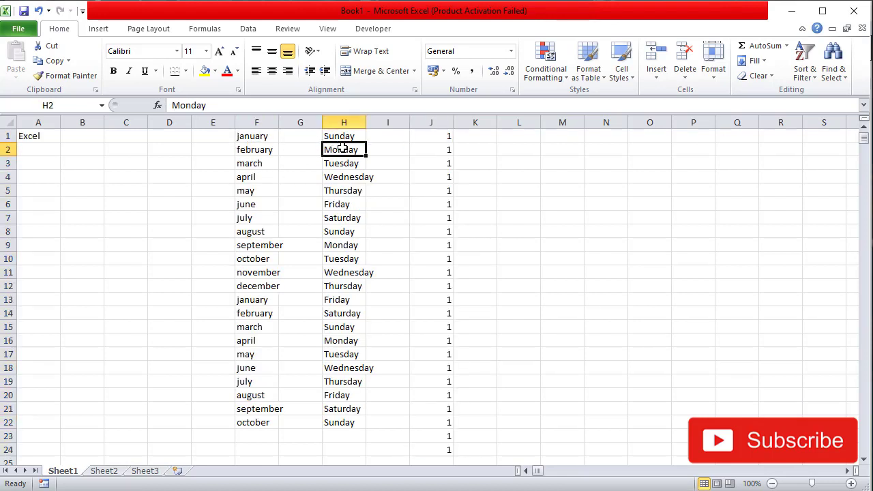
{"action": "left_click", "coordinate": [449, 137]}
{"action": "left_click", "coordinate": [447, 149]}
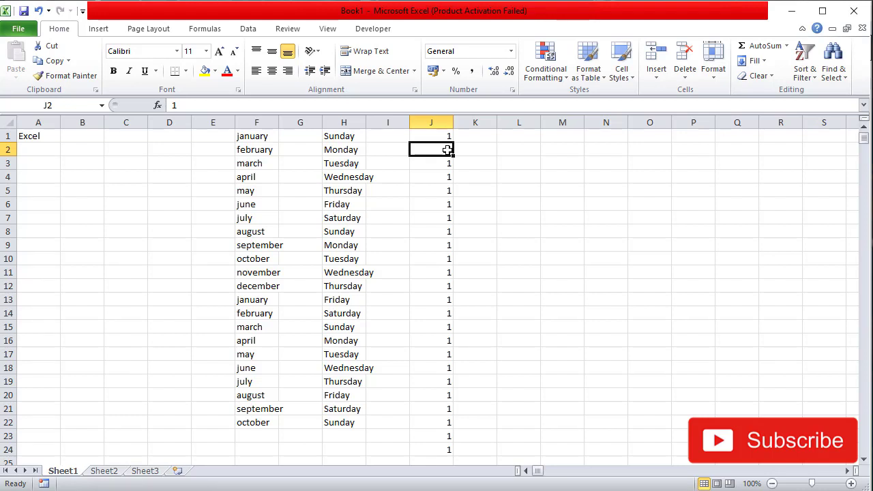
{"action": "left_click", "coordinate": [445, 137]}
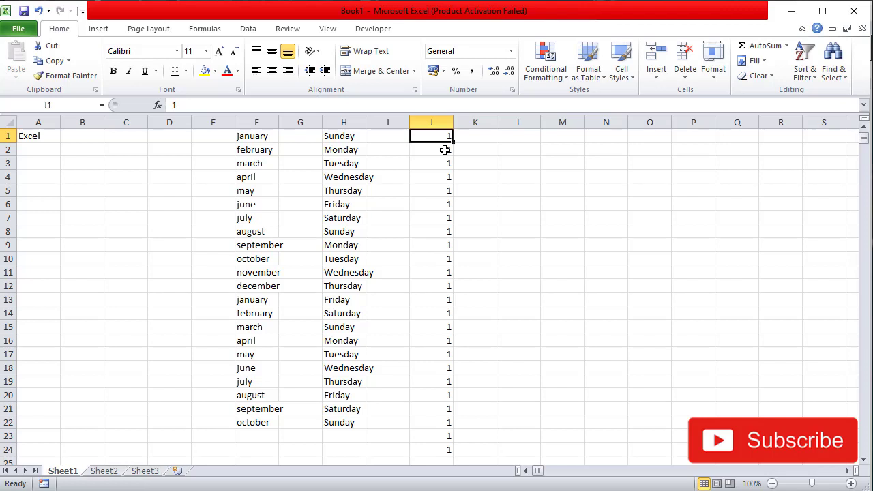
{"action": "left_click", "coordinate": [270, 136]}
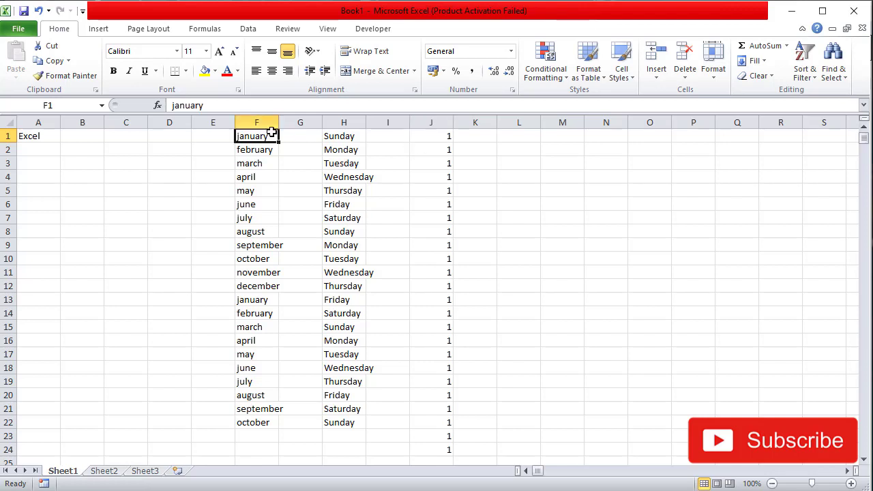
{"action": "left_click", "coordinate": [271, 154]}
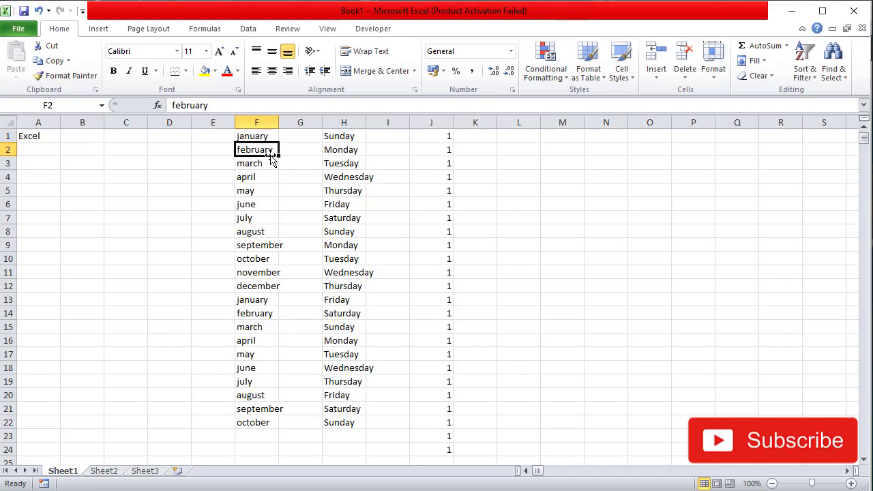
{"action": "left_click", "coordinate": [446, 137]}
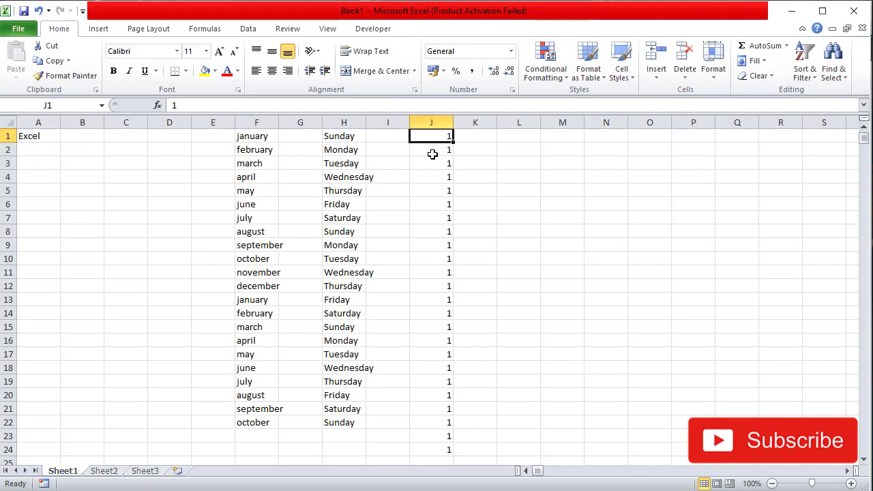
{"action": "left_click", "coordinate": [485, 135]}
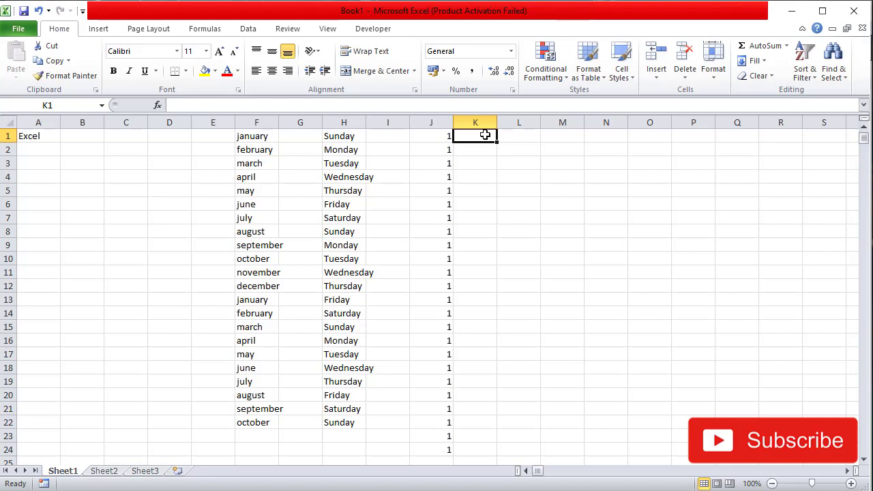
Enter 1 in K1 and 2 in K2.
{"action": "type", "text": "1"}
{"action": "key", "text": "Return"}
{"action": "type", "text": "2"}
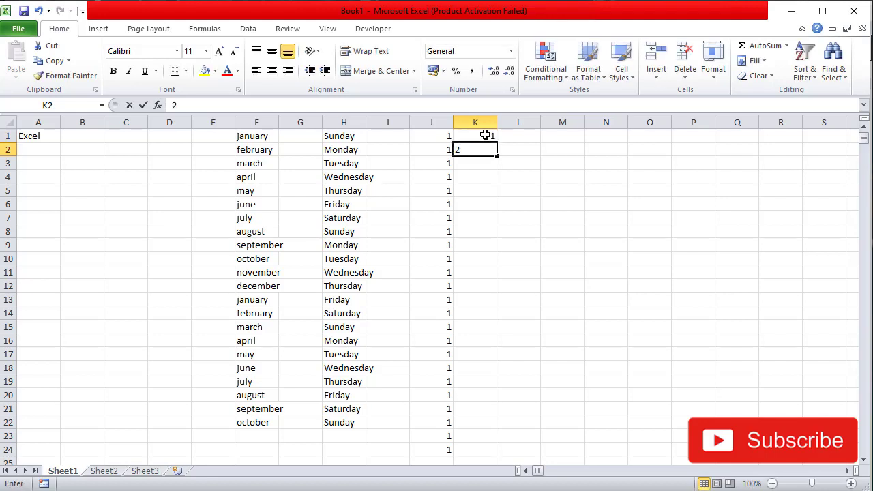
{"action": "left_click", "coordinate": [566, 217]}
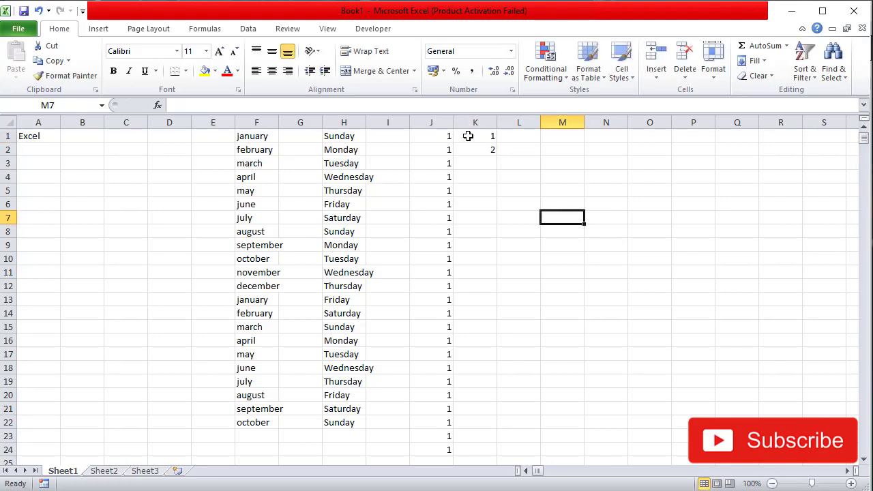
Extend K1:K2 down to K24 to create a 1–24 series, then select L1.
{"action": "left_click_drag", "start_coordinate": [468, 135], "coordinate": [468, 146]}
{"action": "left_click", "coordinate": [542, 178]}
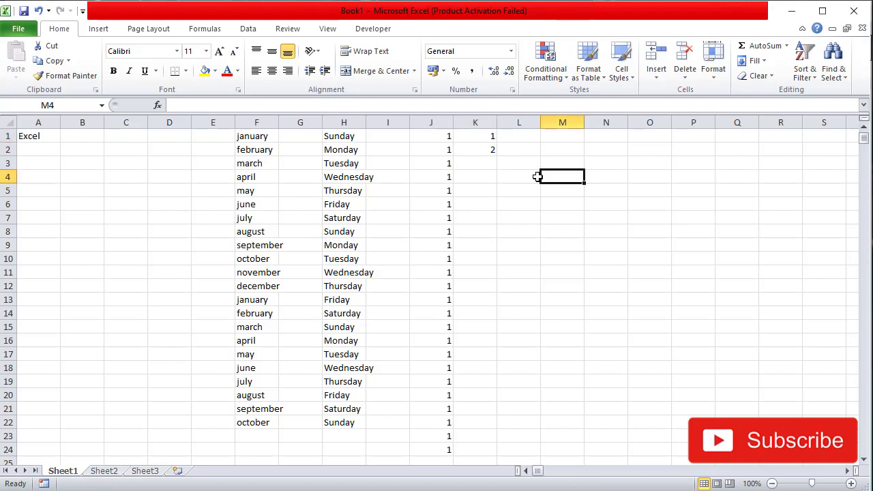
{"action": "left_click", "coordinate": [431, 136]}
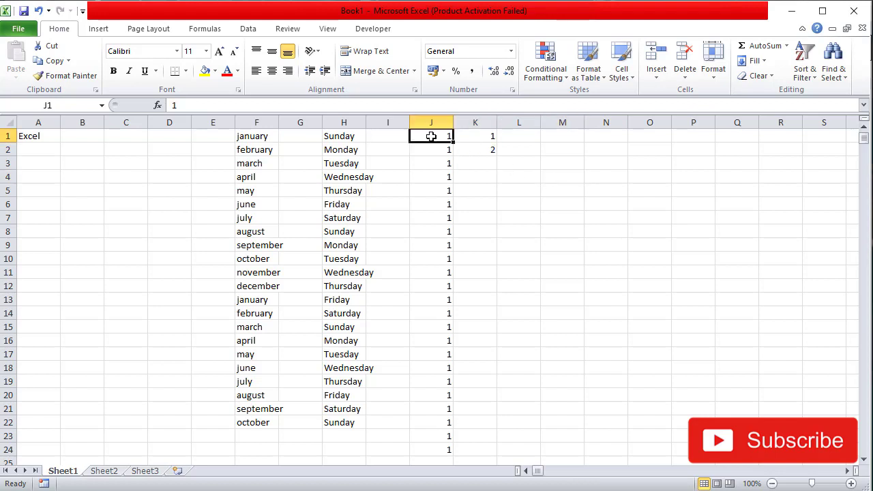
{"action": "left_click_drag", "start_coordinate": [476, 136], "coordinate": [481, 146]}
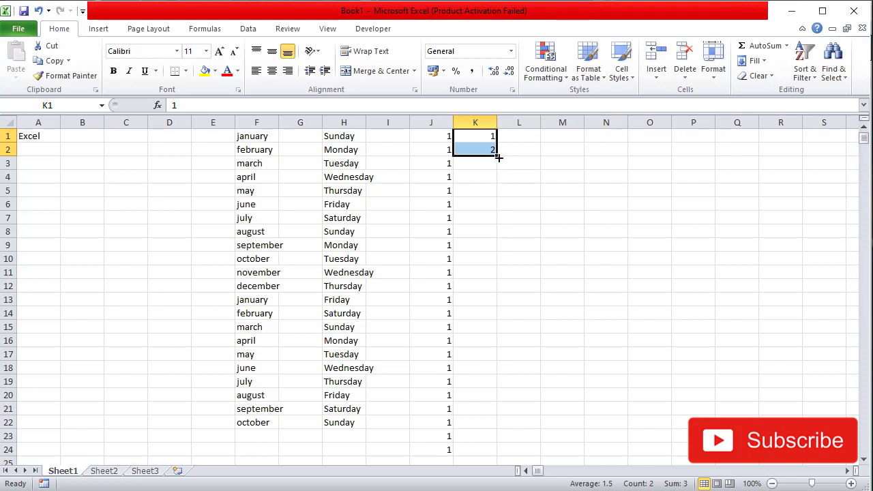
{"action": "left_click_drag", "start_coordinate": [498, 158], "coordinate": [524, 454]}
{"action": "key", "text": "Right"}
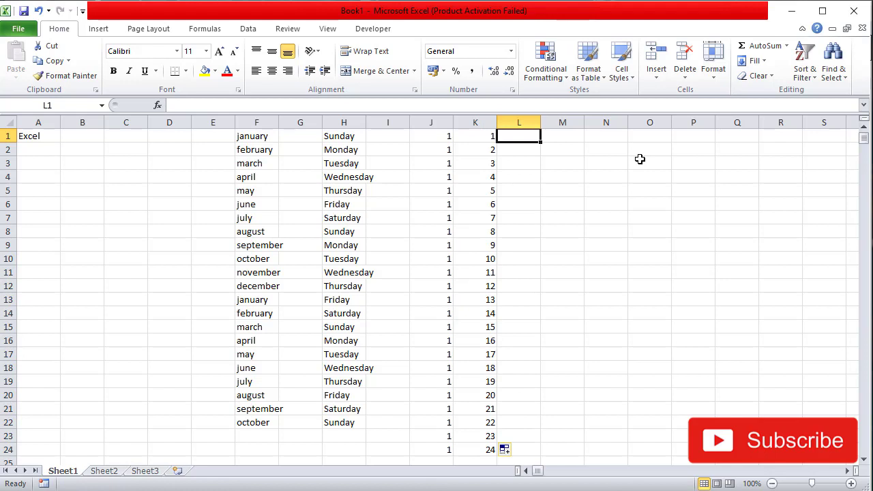
{"action": "left_click", "coordinate": [638, 166]}
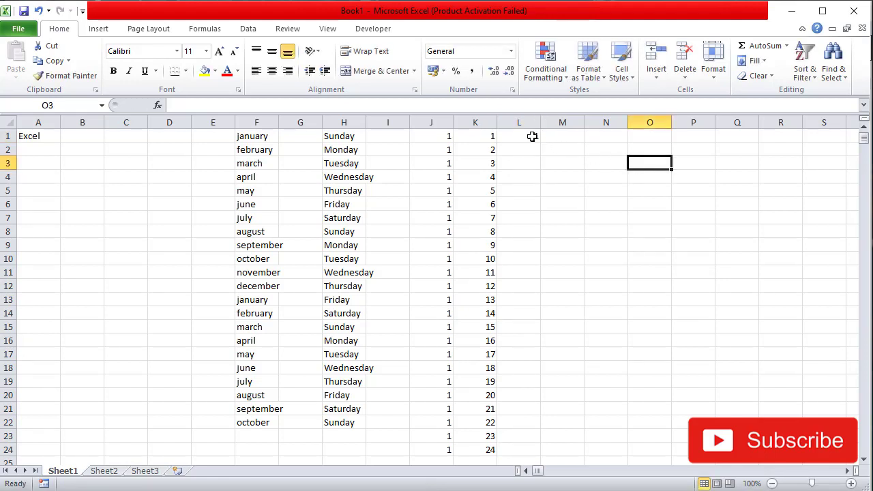
{"action": "type", "text": "1"}
{"action": "left_click", "coordinate": [530, 137]}
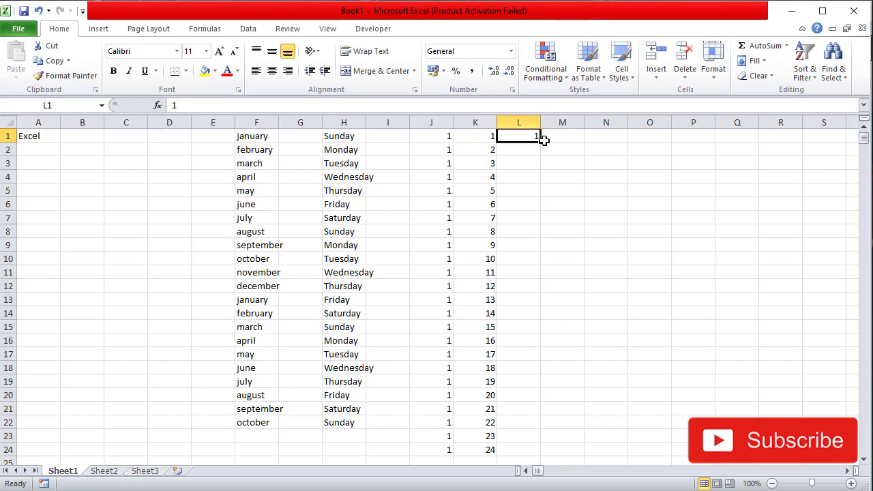
Fill L1's 1 down to L24 and switch Auto Fill Options to Fill Series.
{"action": "left_click_drag", "start_coordinate": [541, 140], "coordinate": [542, 453]}
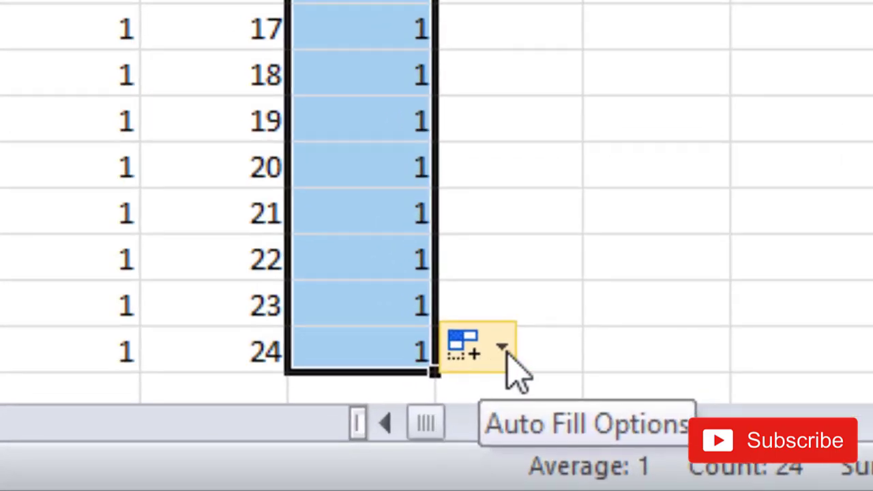
{"action": "left_click", "coordinate": [503, 348]}
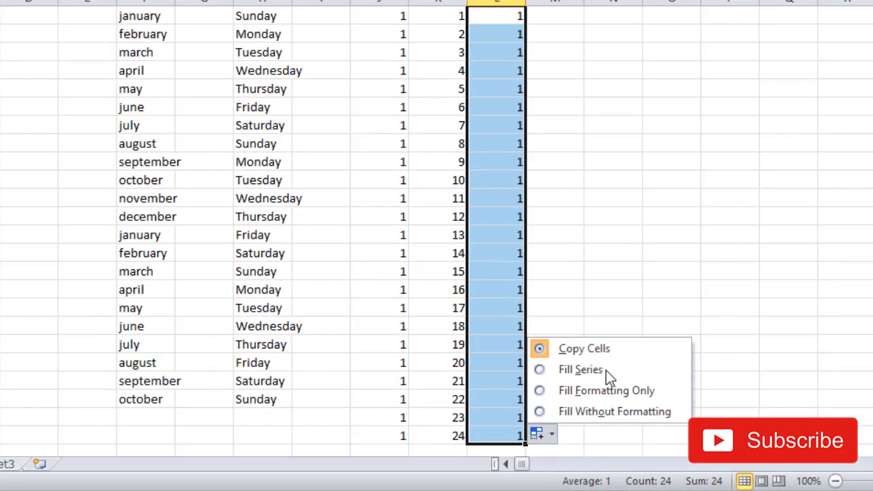
{"action": "left_click", "coordinate": [644, 190]}
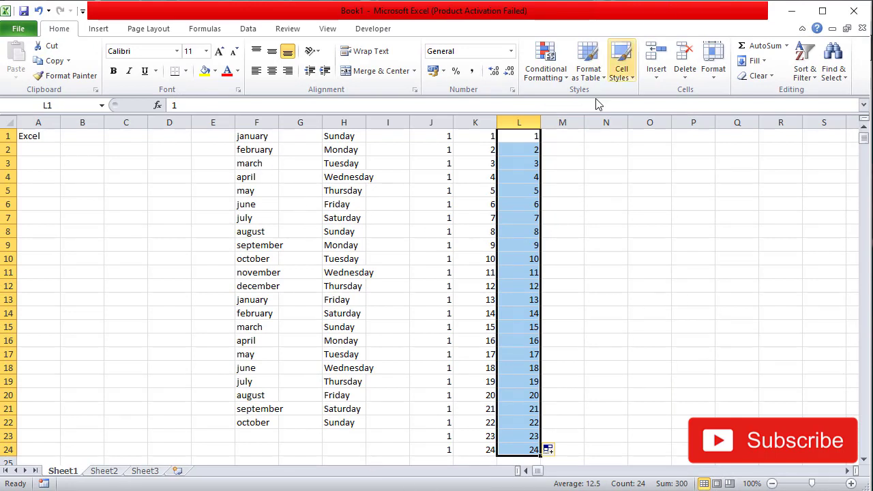
{"action": "left_click", "coordinate": [601, 136]}
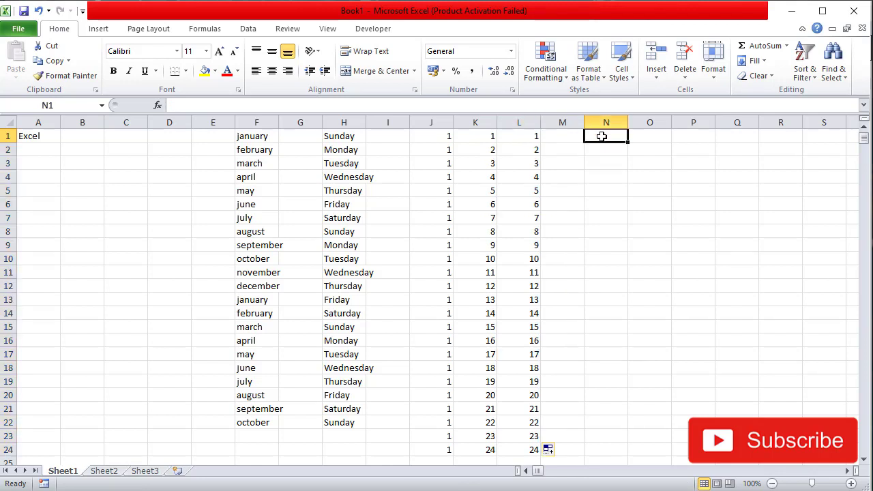
{"action": "type", "text": "suvo"}
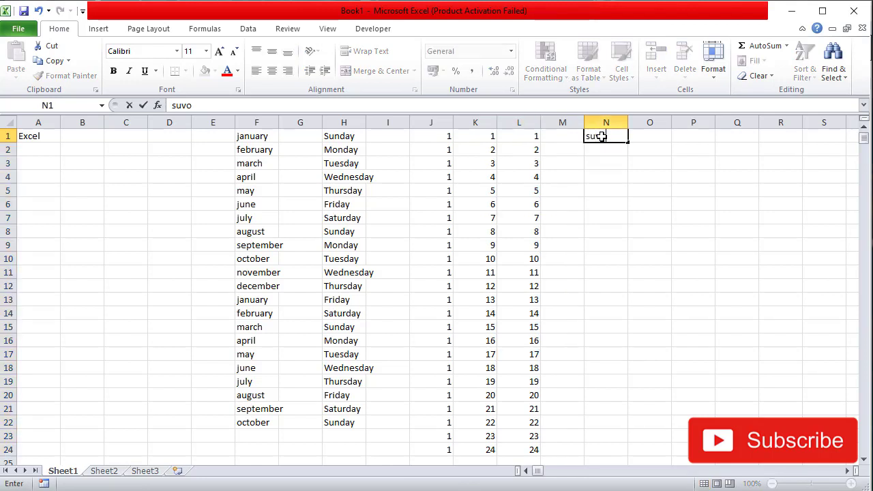
{"action": "key", "text": "Return"}
{"action": "left_click", "coordinate": [603, 136]}
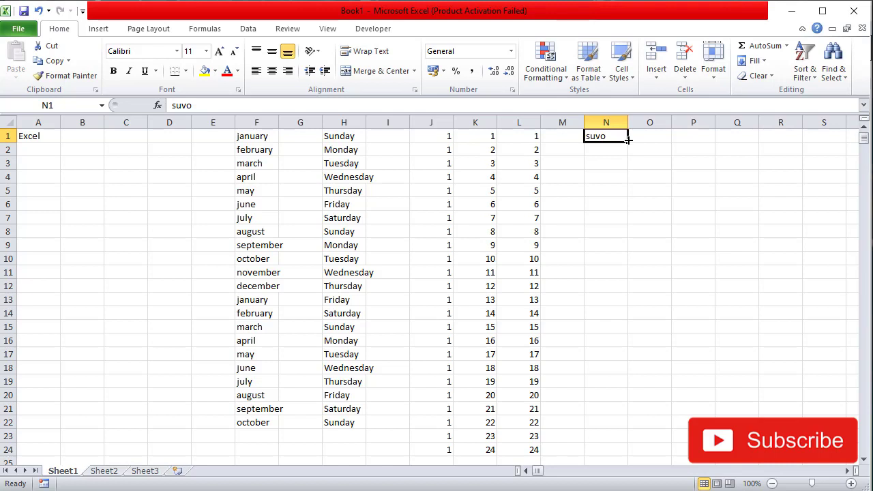
{"action": "left_click_drag", "start_coordinate": [628, 144], "coordinate": [628, 372]}
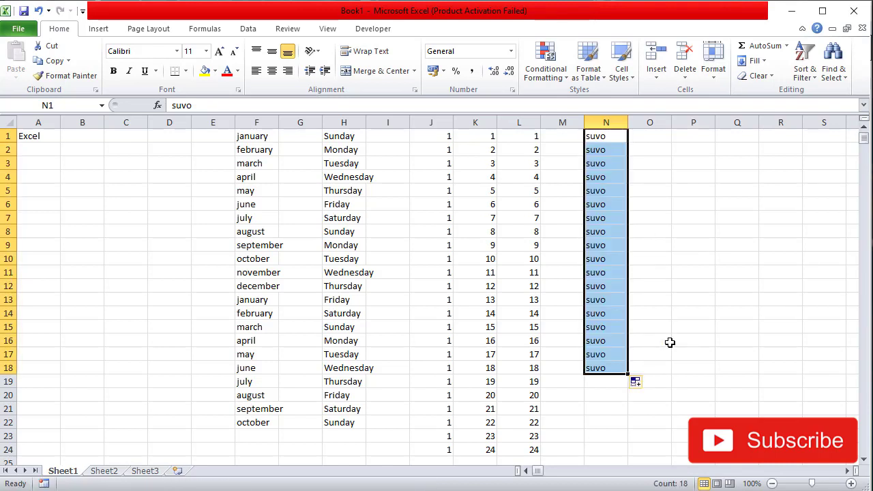
{"action": "key", "text": "Delete"}
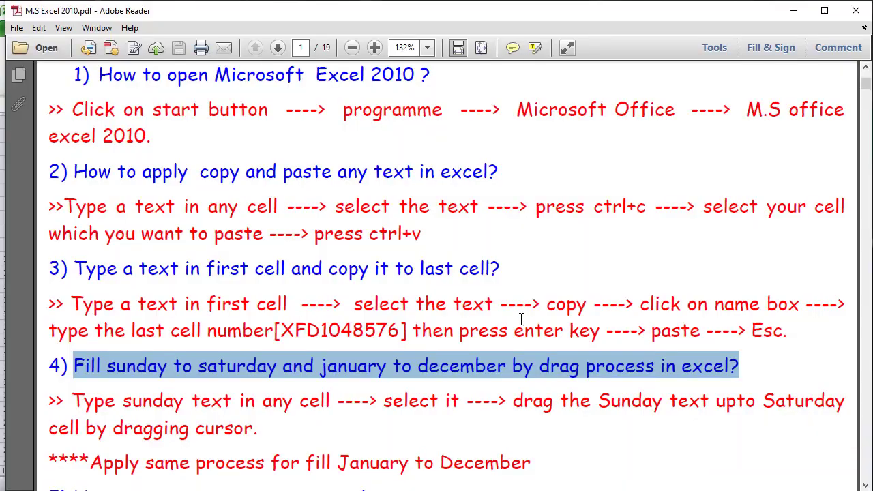
Scroll the PDF to section 5 and highlight its heading on creating a custom list.
{"action": "scroll", "coordinate": [521, 319], "scroll_direction": "down", "scroll_amount": 2}
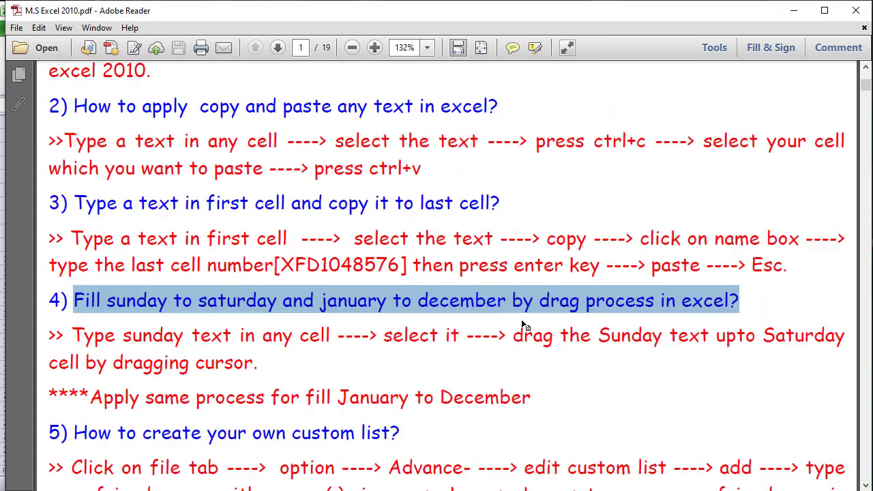
{"action": "scroll", "coordinate": [464, 382], "scroll_direction": "down", "scroll_amount": 1}
{"action": "scroll", "coordinate": [464, 382], "scroll_direction": "down", "scroll_amount": 1}
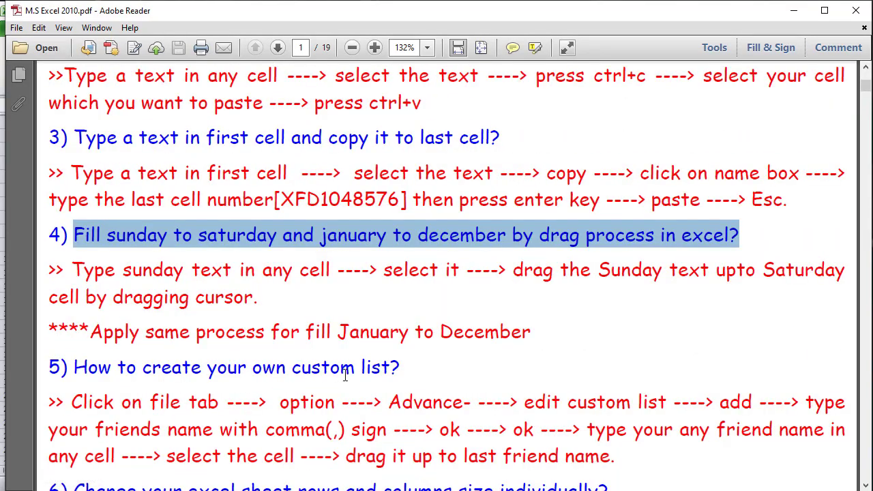
{"action": "left_click_drag", "start_coordinate": [401, 367], "coordinate": [73, 369]}
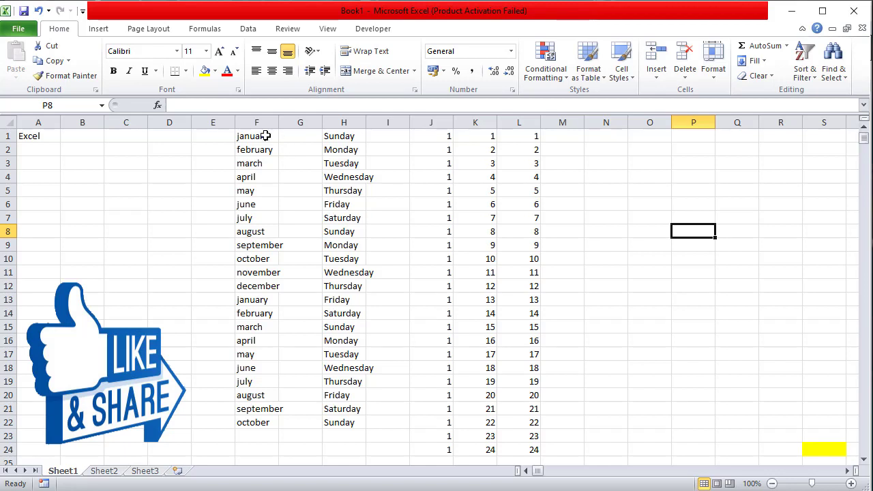
Review the january and Sunday series on Sheet1, then select empty cell N1.
{"action": "left_click", "coordinate": [264, 135]}
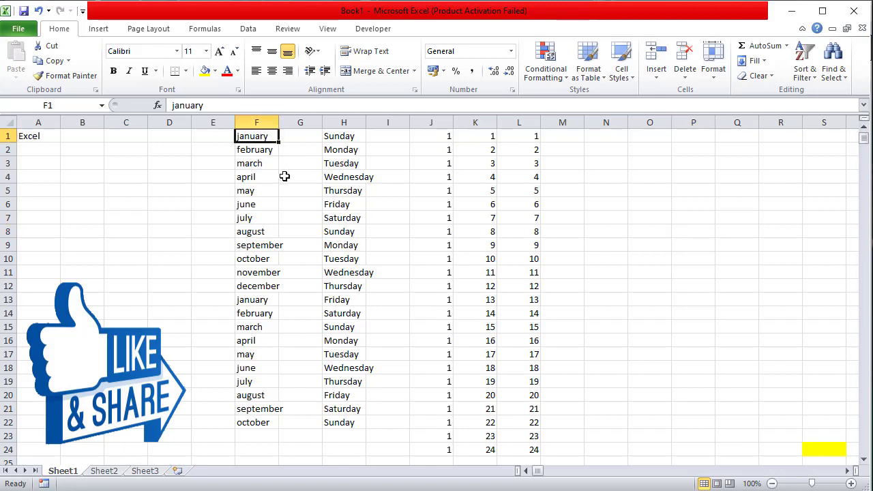
{"action": "left_click", "coordinate": [356, 134]}
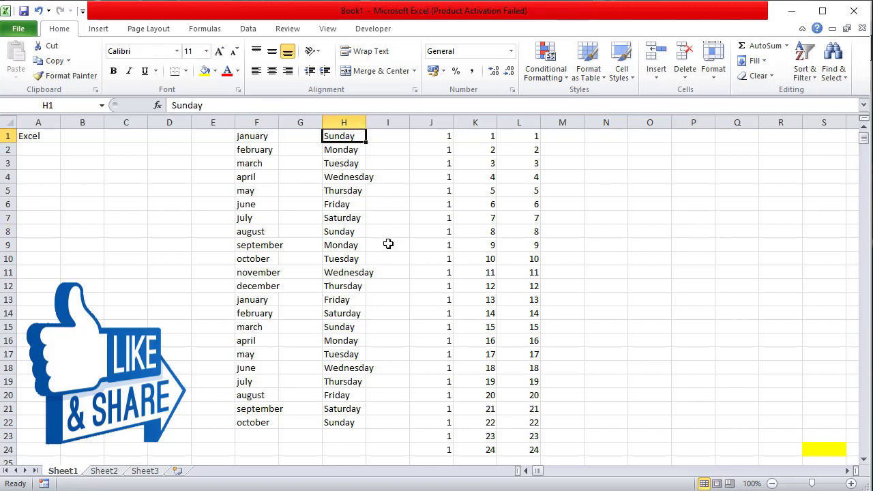
{"action": "left_click", "coordinate": [611, 134]}
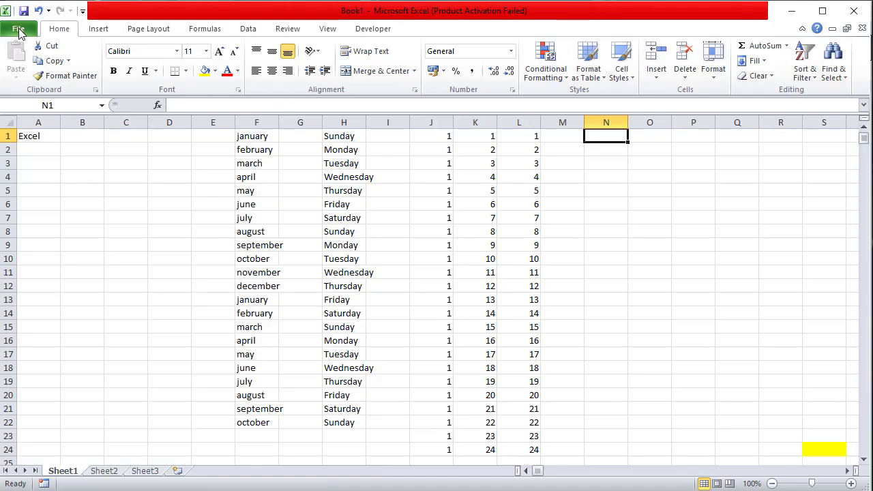
Go to File > Options > Advanced and scroll down to the General section.
{"action": "left_click", "coordinate": [19, 33]}
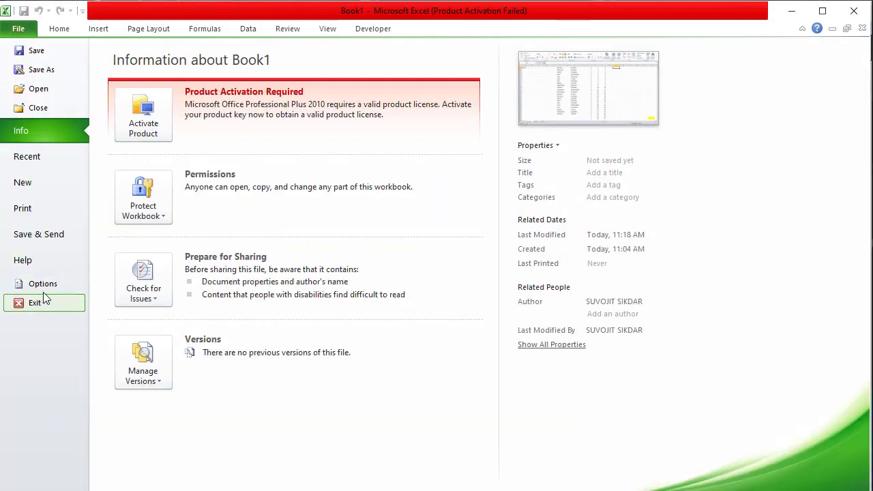
{"action": "key", "text": "Escape"}
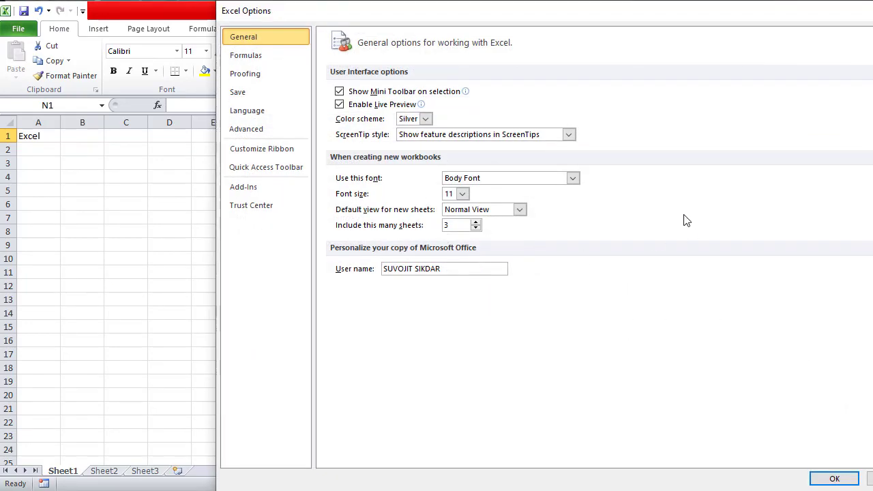
{"action": "left_click", "coordinate": [253, 136]}
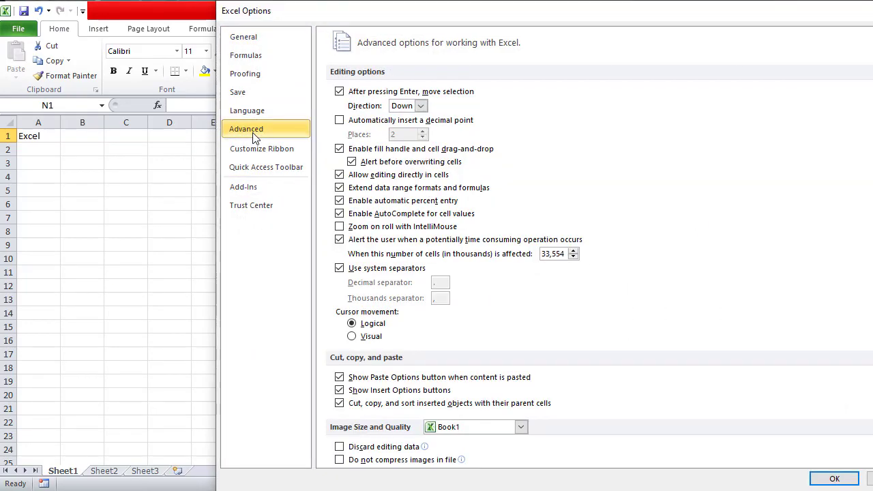
{"action": "scroll", "coordinate": [593, 246], "scroll_direction": "down", "scroll_amount": 5}
{"action": "scroll", "coordinate": [594, 246], "scroll_direction": "down", "scroll_amount": 5}
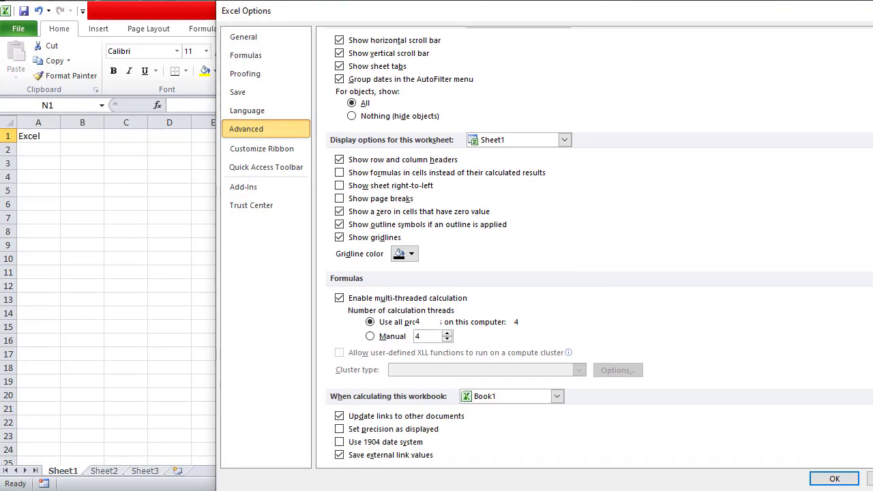
{"action": "scroll", "coordinate": [593, 246], "scroll_direction": "down", "scroll_amount": 5}
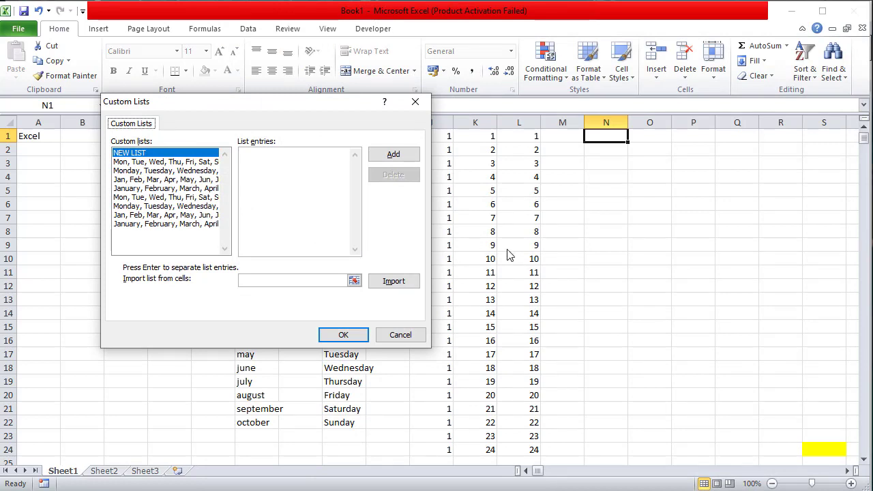
Add a custom list: Biscuit, Chocolates, Rice, Butter, Coffee, Soft Drinks, Cold Drinks, Oil, Sugar.
{"action": "left_click", "coordinate": [393, 155]}
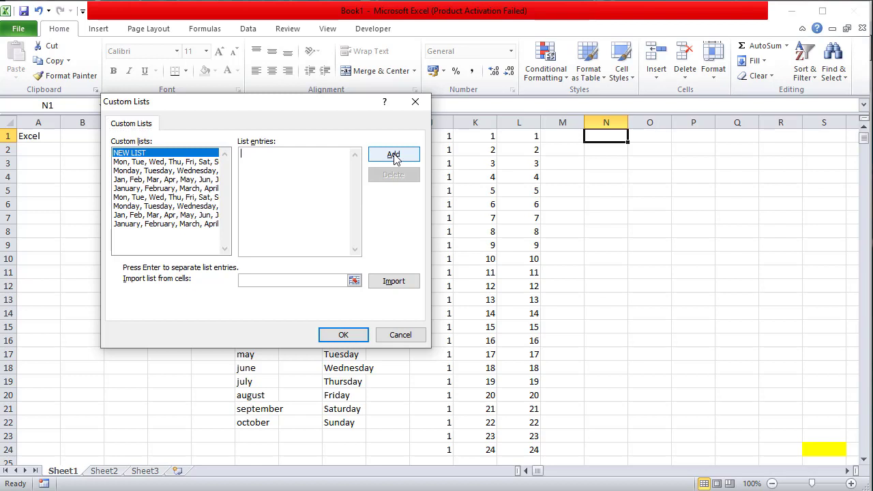
{"action": "type", "text": "Biscui"}
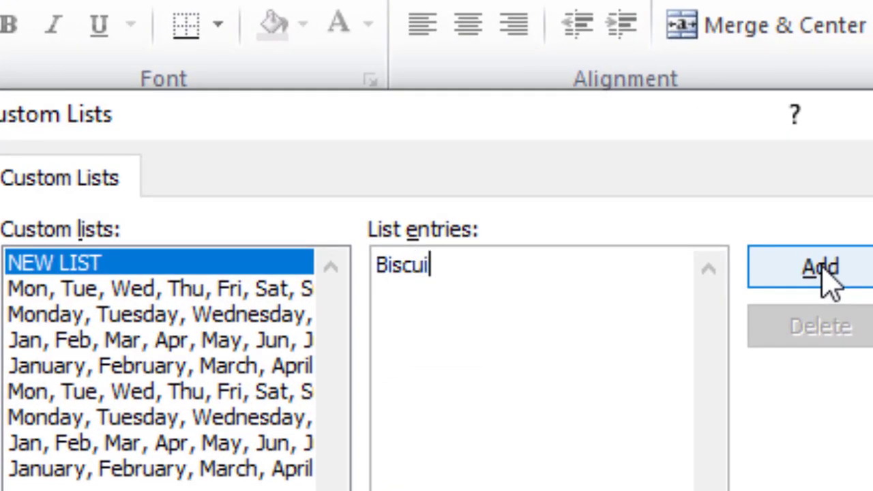
{"action": "type", "text": "t"}
{"action": "type", "text": ","}
{"action": "type", "text": " Cho"}
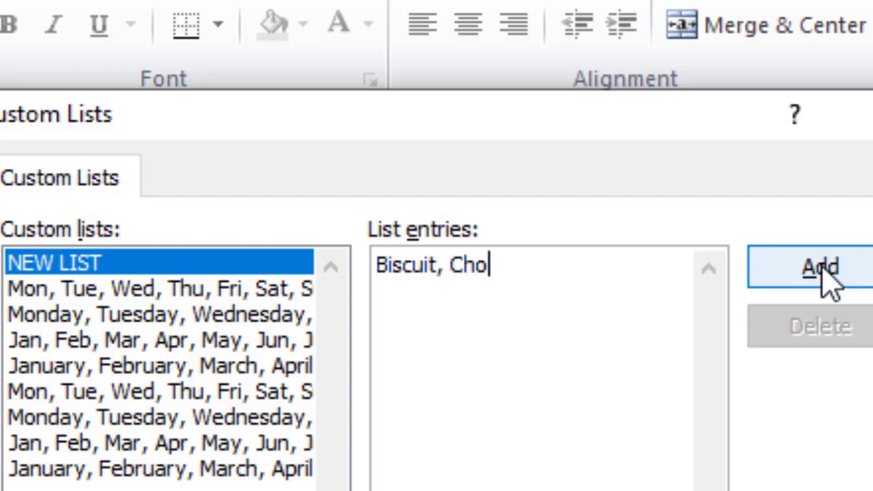
{"action": "type", "text": "colates, Rice, Butter, Coffee, Soft Drinks, Cold Drinks, Oil, Sugar"}
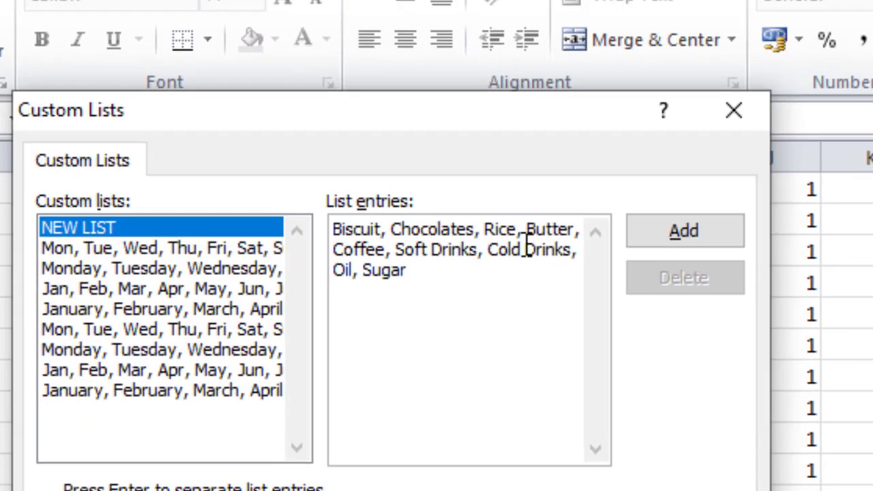
{"action": "left_click", "coordinate": [343, 334]}
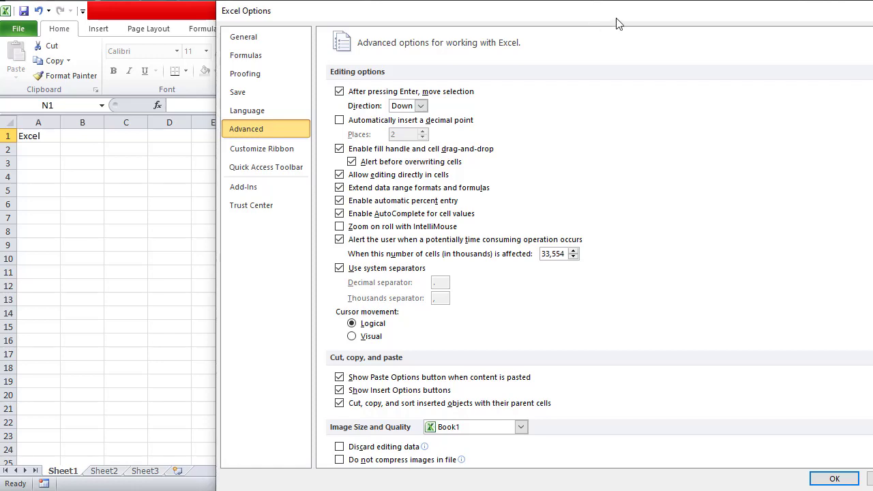
{"action": "left_click_drag", "start_coordinate": [616, 23], "coordinate": [480, 23]}
Enter sugar in N1 and auto-fill the grocery list down column N to N22.
{"action": "left_click", "coordinate": [695, 480]}
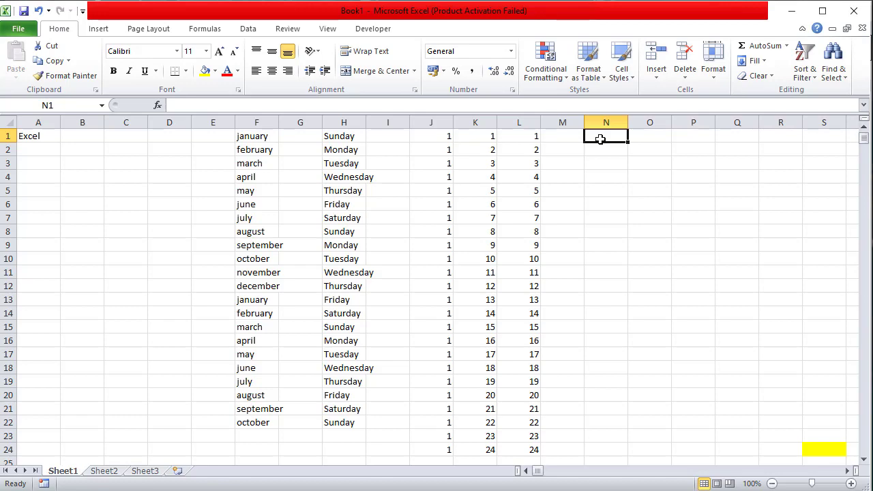
{"action": "type", "text": "sugar"}
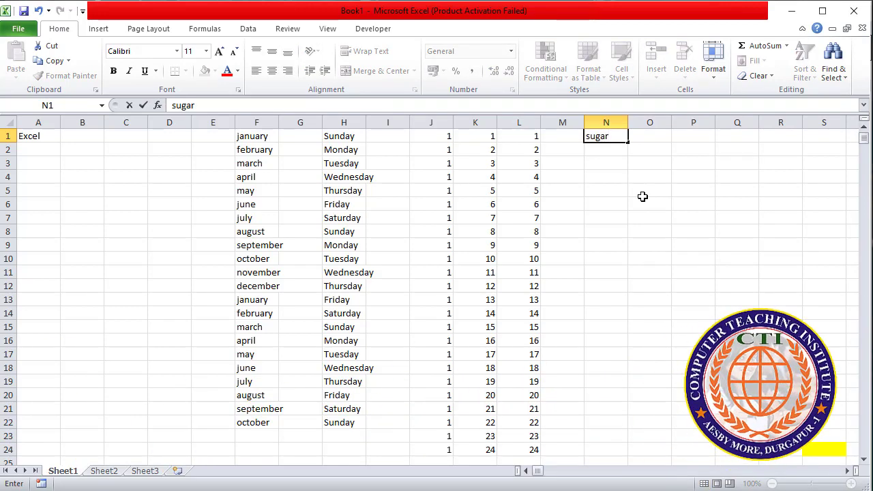
{"action": "left_click", "coordinate": [642, 196]}
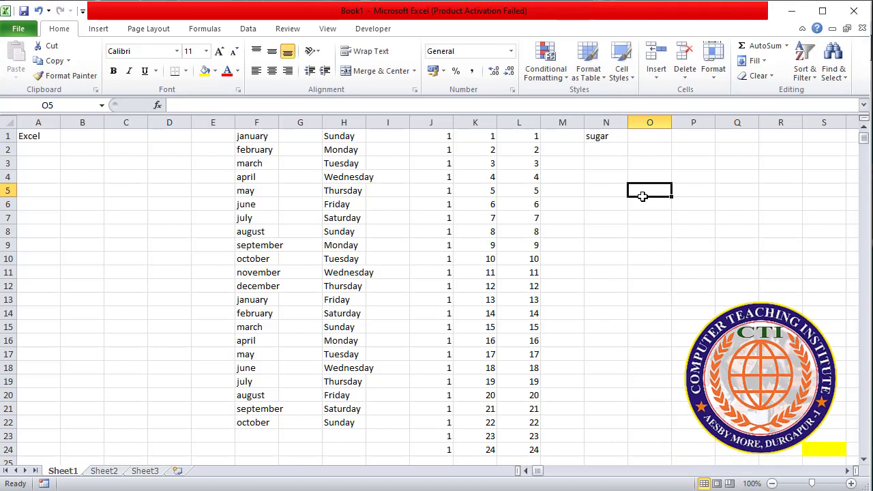
{"action": "left_click", "coordinate": [616, 138]}
{"action": "left_click_drag", "start_coordinate": [627, 143], "coordinate": [635, 430]}
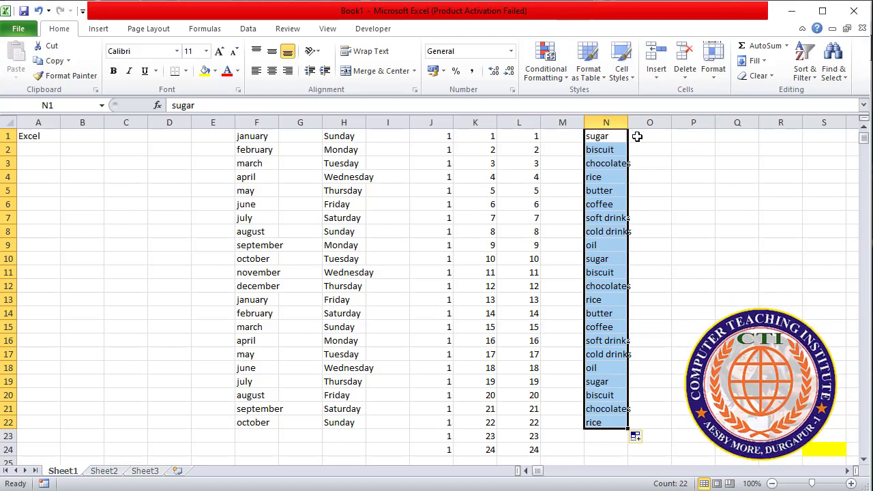
Clear the repeated groceries in N10:N22, keeping sugar through oil in N1:N9, then return to the PDF notes.
{"action": "left_click", "coordinate": [605, 248]}
{"action": "left_click_drag", "start_coordinate": [606, 136], "coordinate": [615, 249]}
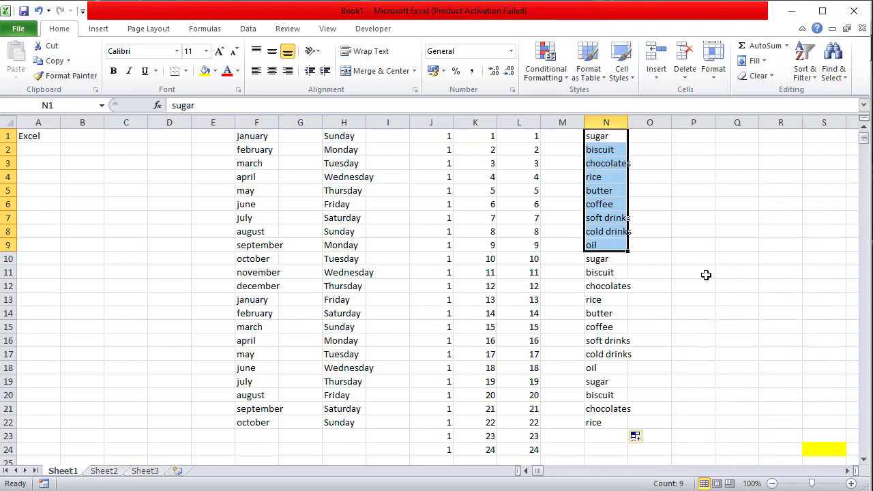
{"action": "left_click", "coordinate": [706, 275]}
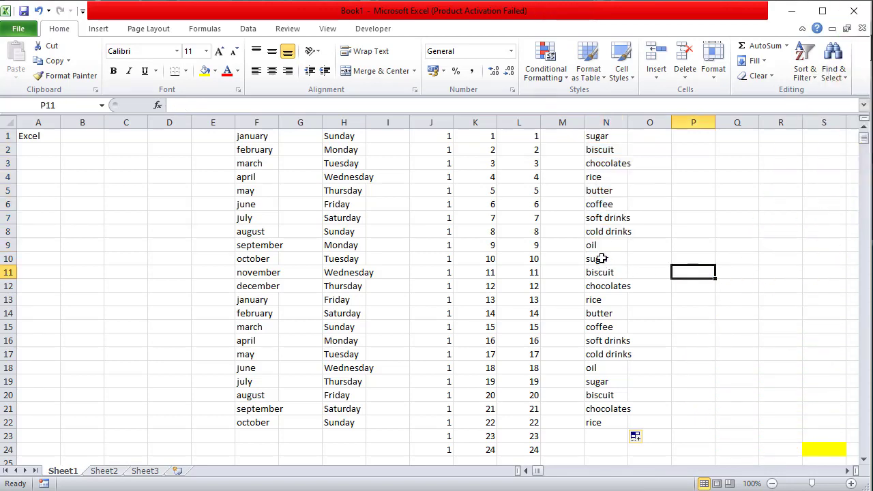
{"action": "left_click_drag", "start_coordinate": [601, 259], "coordinate": [613, 434]}
{"action": "key", "text": "Delete"}
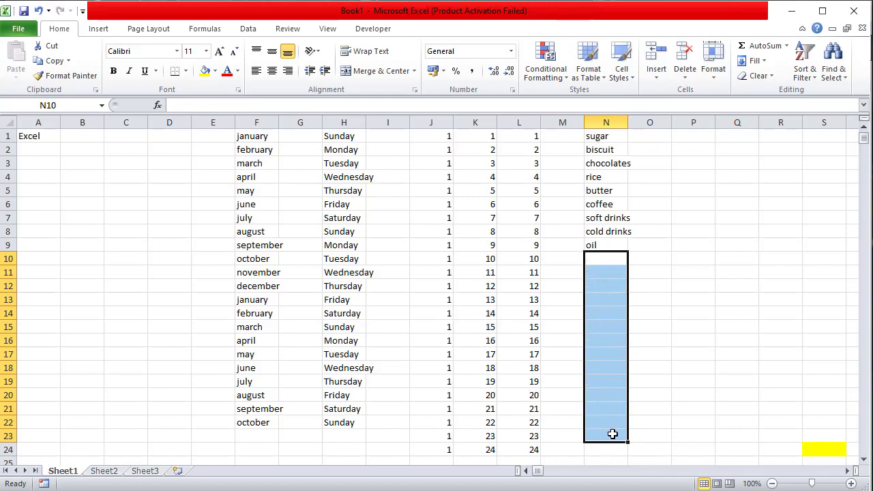
{"action": "left_click", "coordinate": [694, 325]}
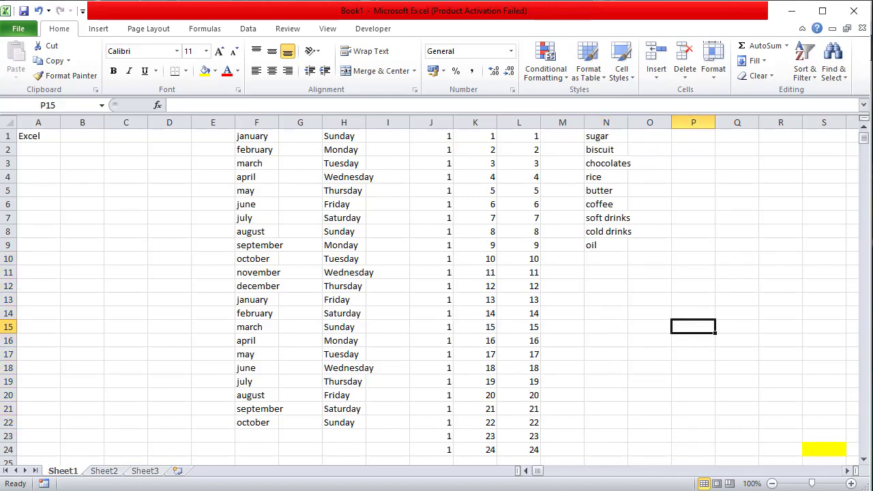
{"action": "key", "text": "alt+Tab"}
{"action": "scroll", "coordinate": [245, 333], "scroll_direction": "down", "scroll_amount": 2}
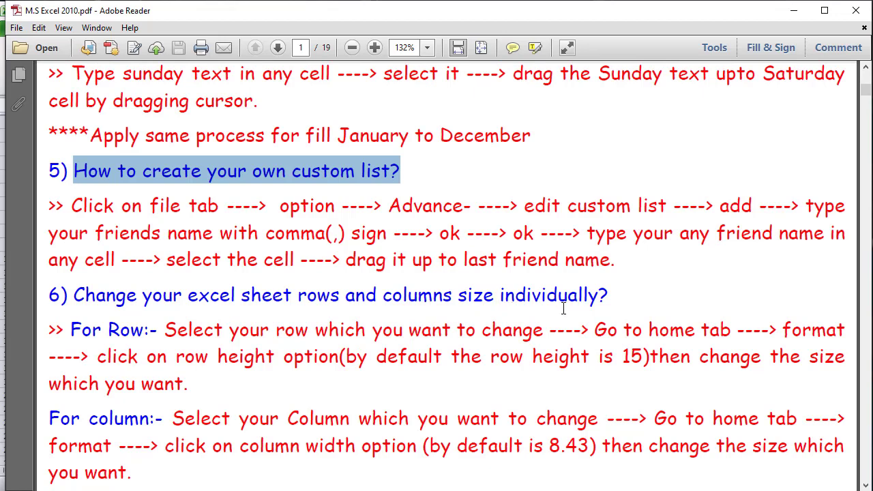
Scroll the PDF to the section on row height and column width, then show Excel's empty Sheet2.
{"action": "scroll", "coordinate": [452, 335], "scroll_direction": "down", "scroll_amount": 1}
{"action": "scroll", "coordinate": [452, 335], "scroll_direction": "down", "scroll_amount": 2}
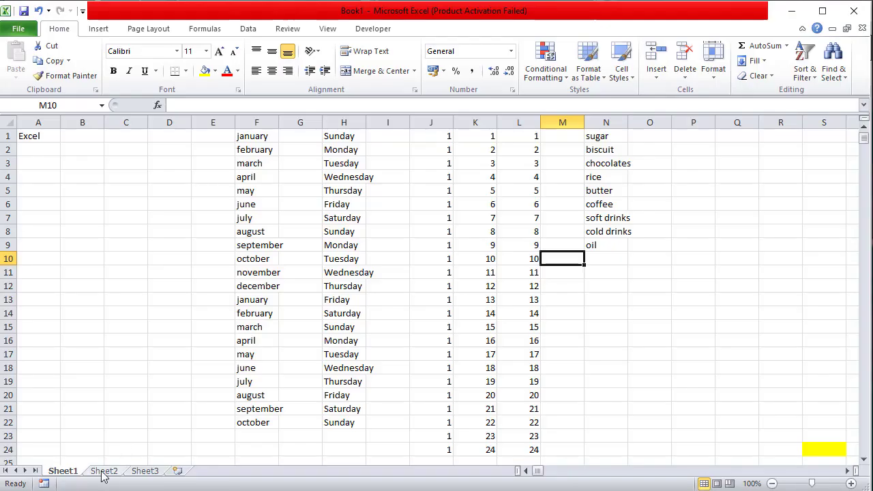
{"action": "left_click", "coordinate": [104, 473]}
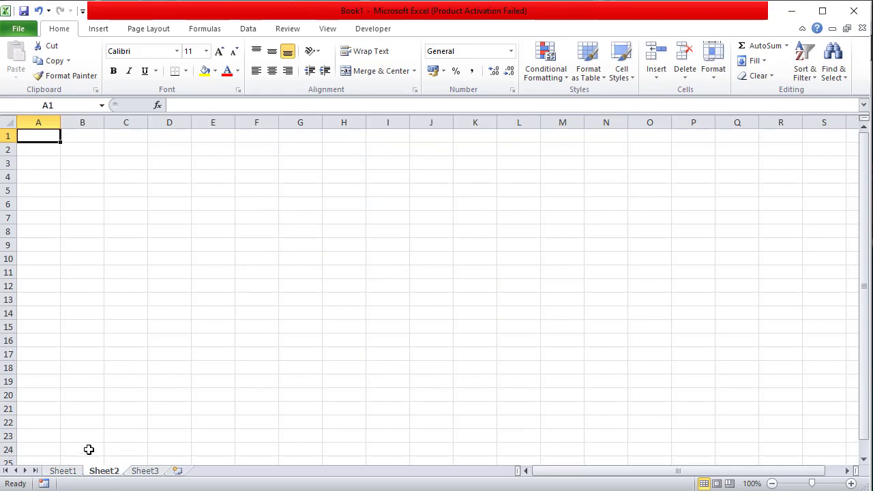
On Sheet2, select A1:N21 and apply Thick Box Border from the Borders list.
{"action": "left_click", "coordinate": [145, 470]}
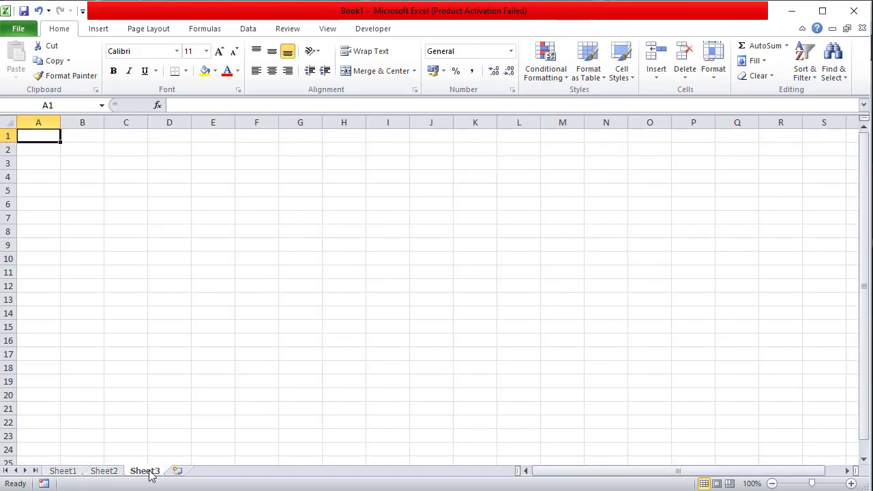
{"action": "left_click", "coordinate": [74, 472]}
{"action": "left_click", "coordinate": [108, 471]}
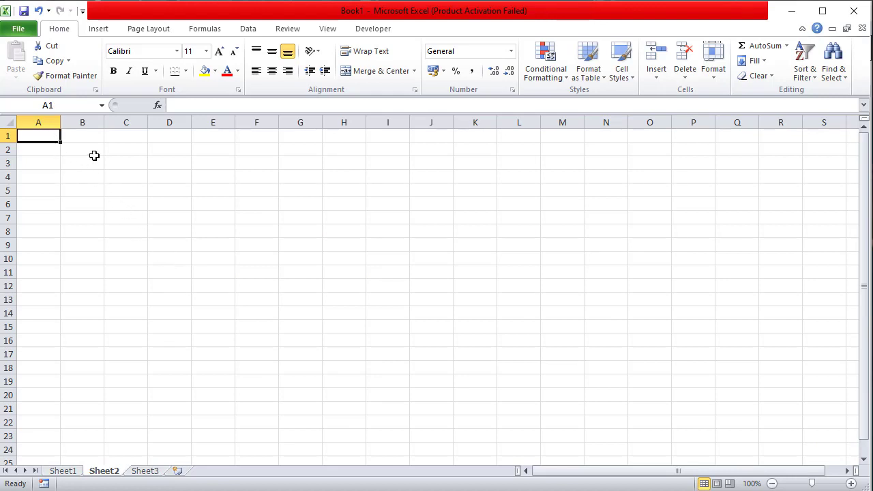
{"action": "left_click_drag", "start_coordinate": [38, 136], "coordinate": [586, 409]}
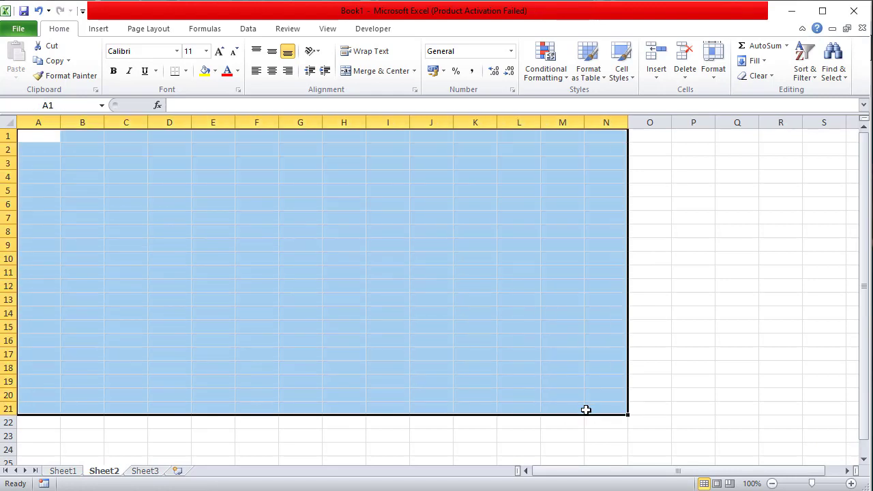
{"action": "left_click", "coordinate": [186, 71]}
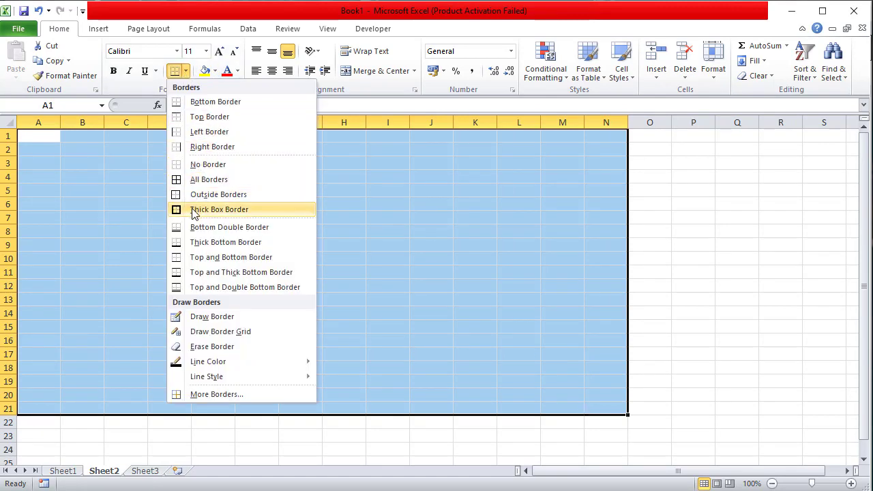
{"action": "left_click", "coordinate": [193, 211]}
{"action": "left_click", "coordinate": [764, 232]}
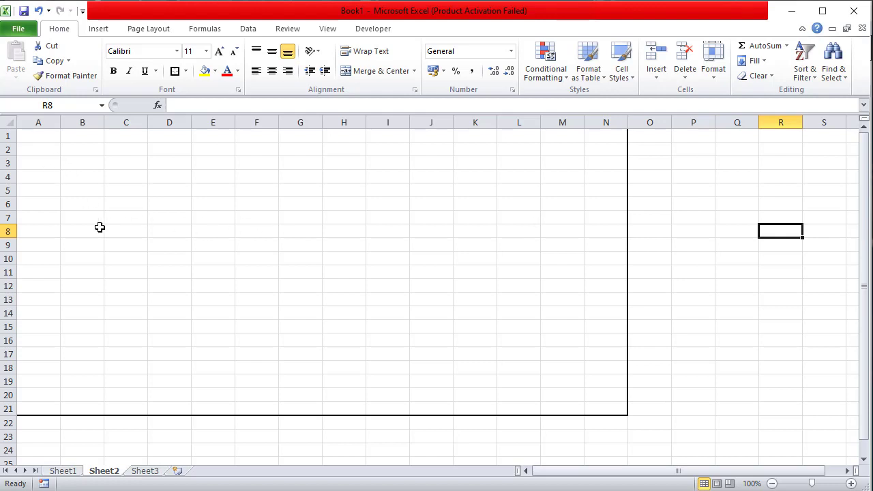
Select rows 8–9, then column J, inside the bordered block, then reselect all of A1:N21.
{"action": "left_click_drag", "start_coordinate": [23, 230], "coordinate": [621, 240]}
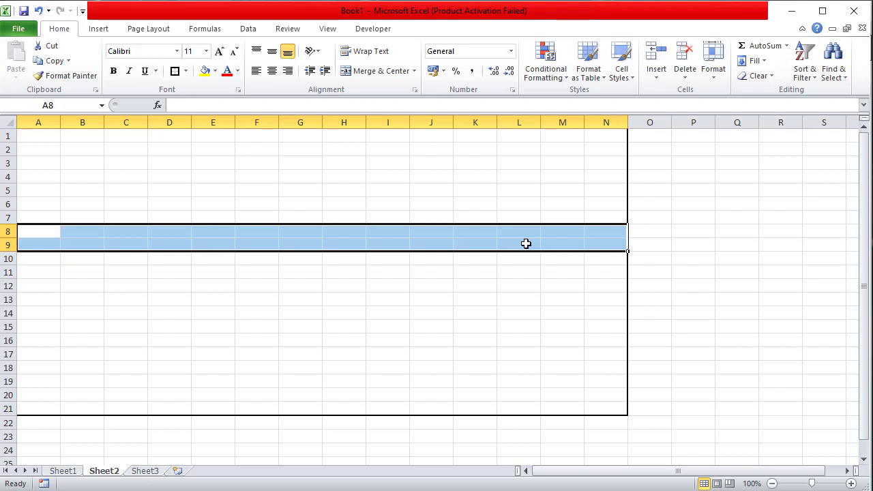
{"action": "left_click", "coordinate": [524, 269]}
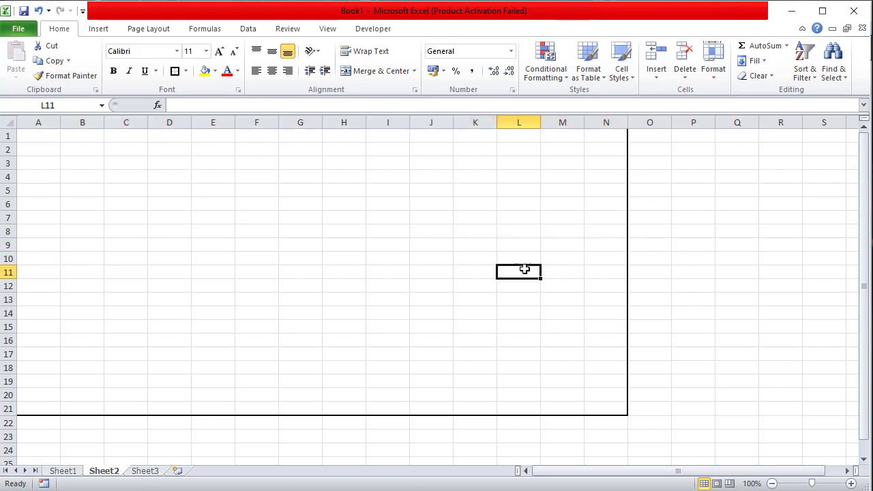
{"action": "left_click_drag", "start_coordinate": [422, 142], "coordinate": [437, 341]}
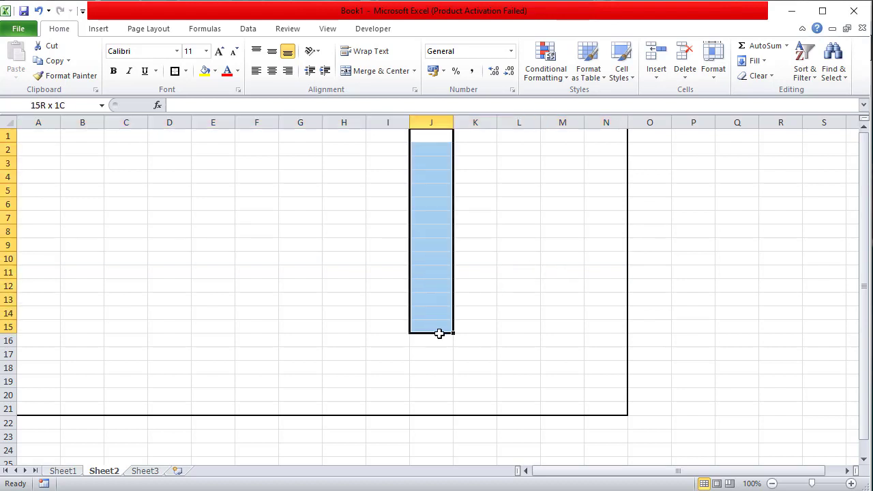
{"action": "left_click", "coordinate": [702, 307]}
{"action": "mouse_move", "coordinate": [41, 138]}
{"action": "left_mouse_down"}
{"action": "mouse_move", "coordinate": [605, 320]}
{"action": "mouse_move", "coordinate": [603, 404]}
{"action": "left_mouse_up"}
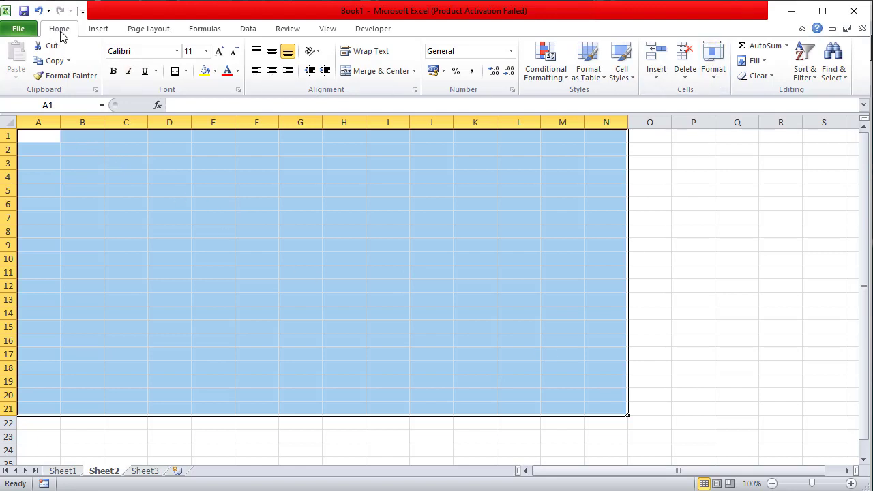
Bring up the Row Height dialog, move it aside, and close it without changes.
{"action": "left_click", "coordinate": [721, 75]}
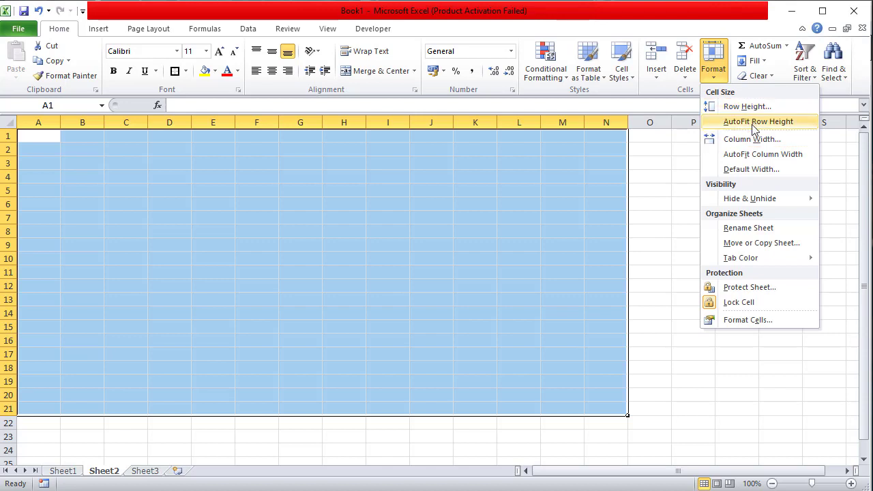
{"action": "left_click", "coordinate": [747, 106]}
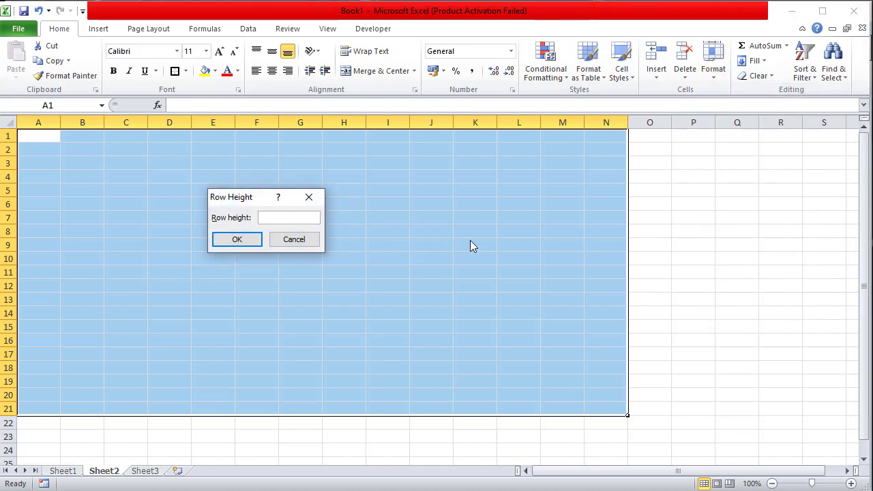
{"action": "left_click_drag", "start_coordinate": [469, 245], "coordinate": [237, 197]}
{"action": "left_click_drag", "start_coordinate": [460, 241], "coordinate": [689, 263]}
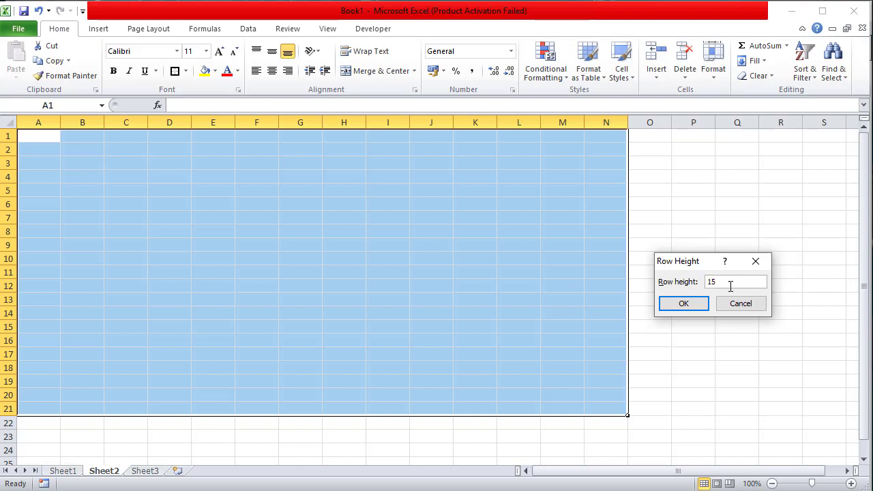
{"action": "left_click", "coordinate": [689, 305]}
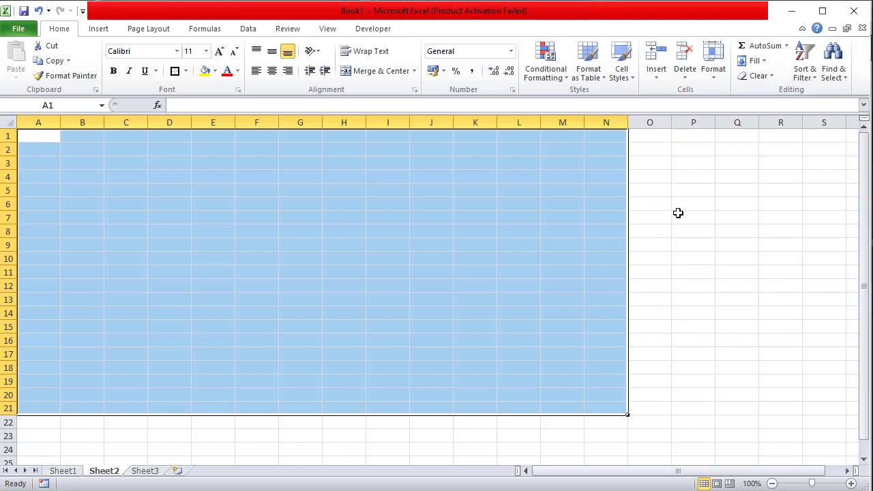
Set rows 1–21 to a height of 25, check the taller rows, and reselect A1:N21.
{"action": "left_click", "coordinate": [713, 68]}
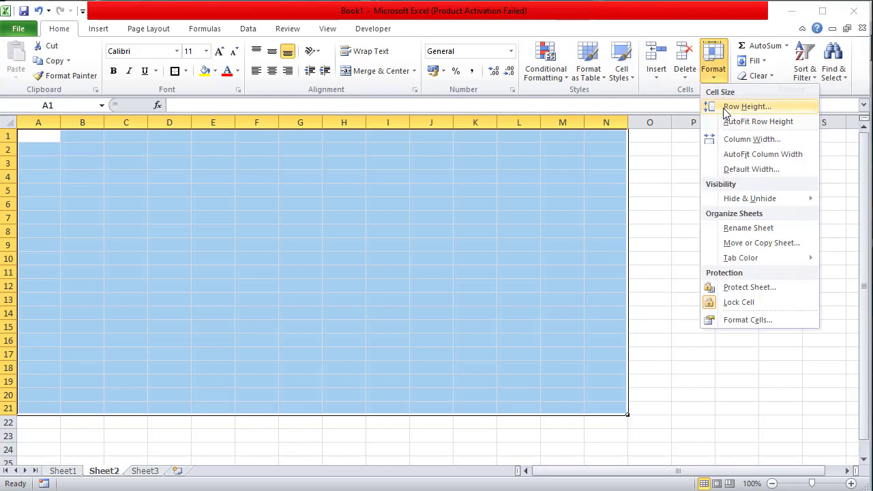
{"action": "left_click", "coordinate": [725, 105]}
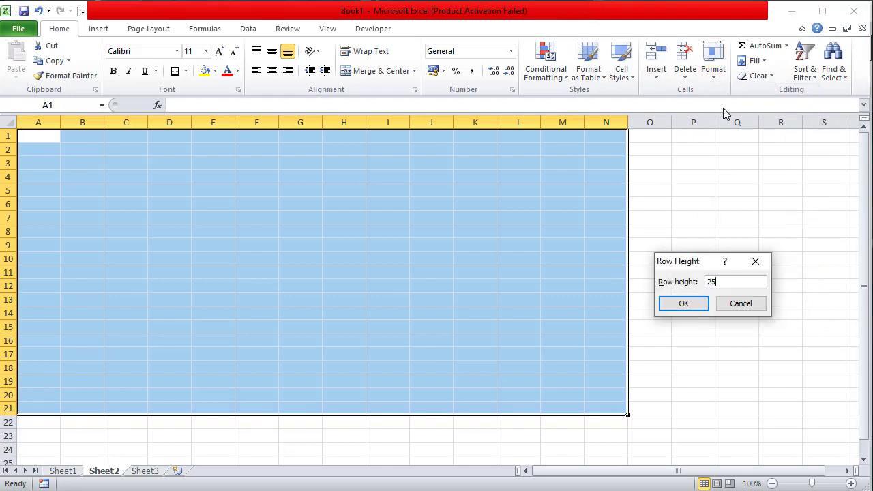
{"action": "left_click", "coordinate": [680, 308]}
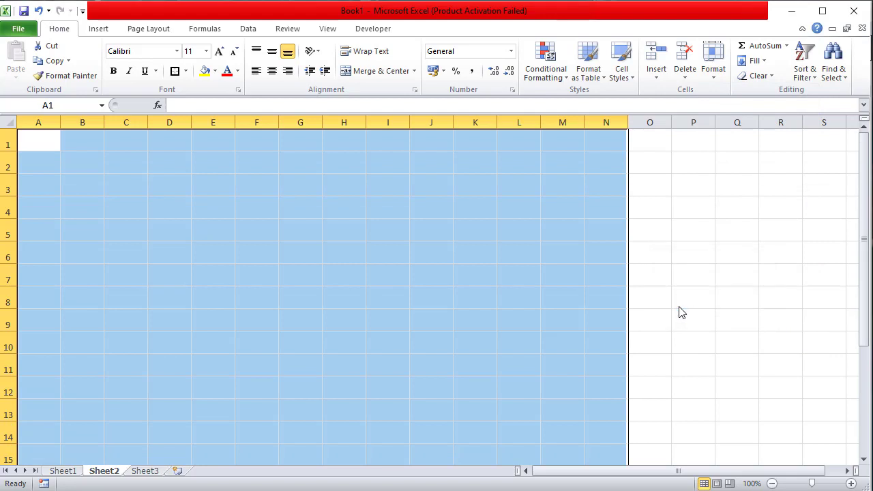
{"action": "scroll", "coordinate": [674, 250], "scroll_direction": "down", "scroll_amount": 4}
{"action": "left_click", "coordinate": [672, 250]}
{"action": "scroll", "coordinate": [613, 263], "scroll_direction": "up", "scroll_amount": 4}
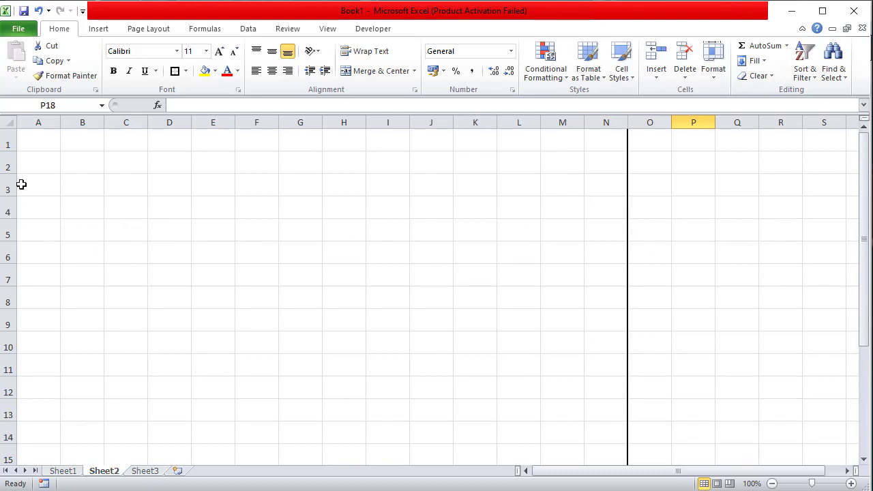
{"action": "mouse_move", "coordinate": [34, 144]}
{"action": "left_mouse_down"}
{"action": "mouse_move", "coordinate": [484, 448]}
{"action": "mouse_move", "coordinate": [603, 432]}
{"action": "left_mouse_up"}
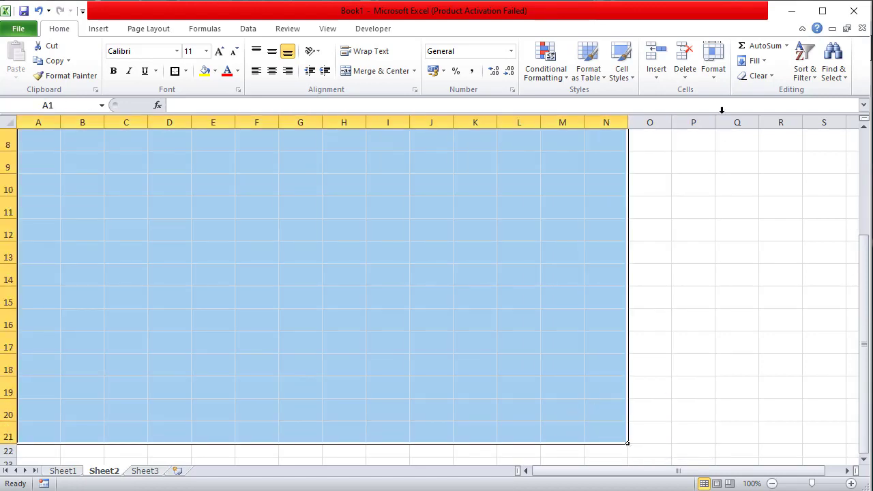
Set the width of columns A–N to 20 via Format > Column Width.
{"action": "left_click", "coordinate": [713, 68]}
{"action": "left_click", "coordinate": [728, 140]}
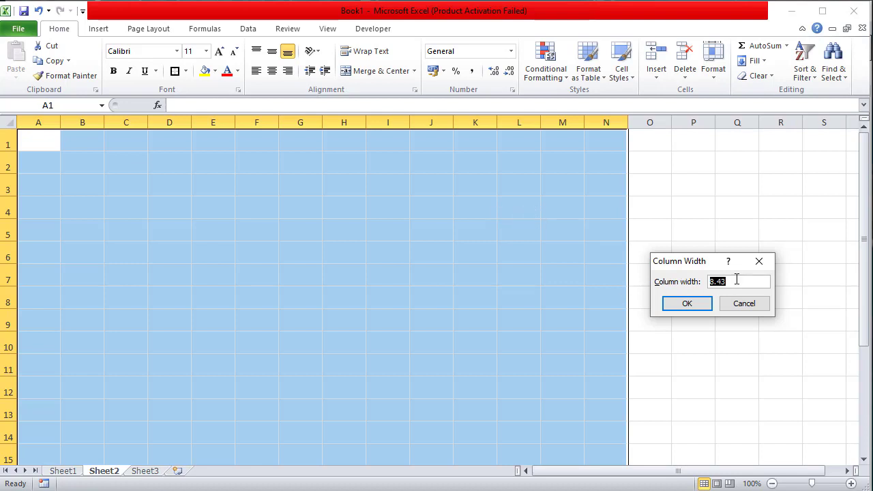
{"action": "type", "text": "20"}
{"action": "left_click", "coordinate": [705, 306]}
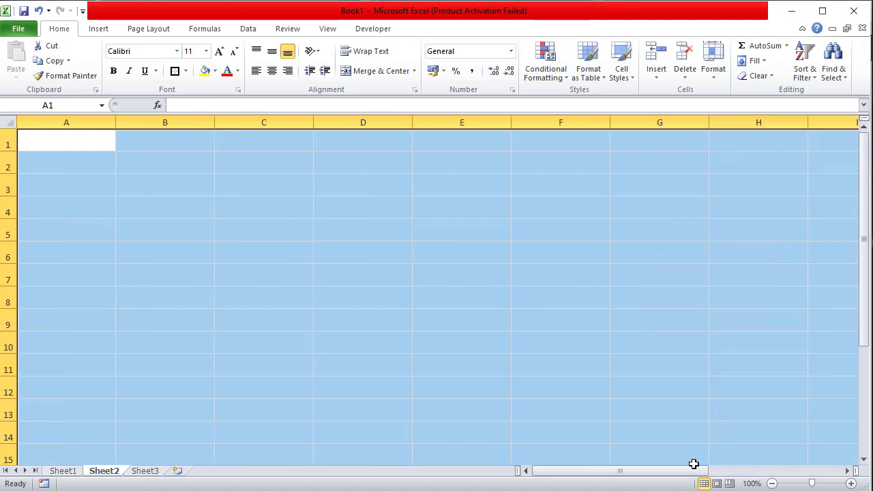
{"action": "left_click_drag", "start_coordinate": [686, 470], "coordinate": [815, 471]}
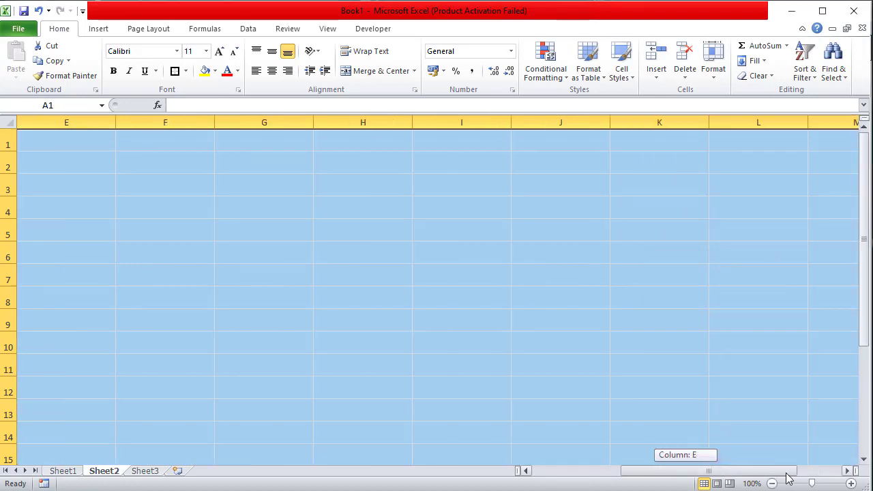
Change the column width again to a narrower value and review the resized columns.
{"action": "left_click", "coordinate": [725, 60]}
{"action": "left_click", "coordinate": [742, 139]}
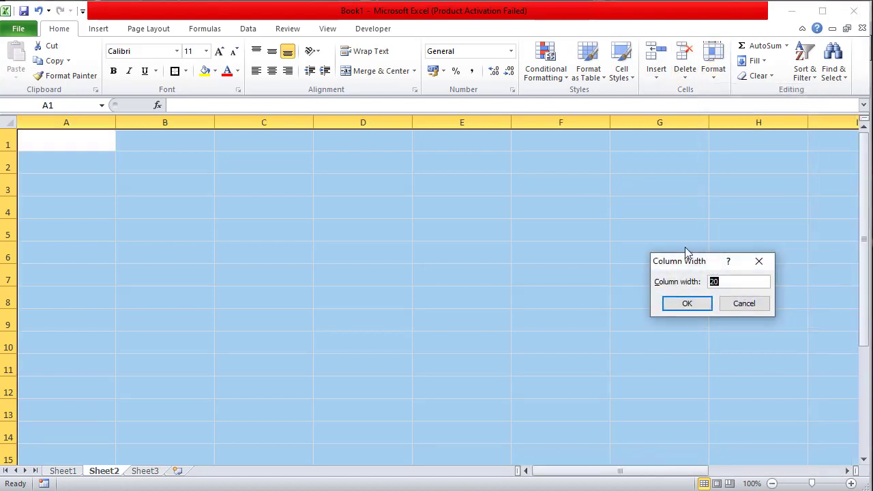
{"action": "type", "text": "0"}
{"action": "key", "text": "Return"}
{"action": "left_click_drag", "start_coordinate": [666, 471], "coordinate": [602, 459]}
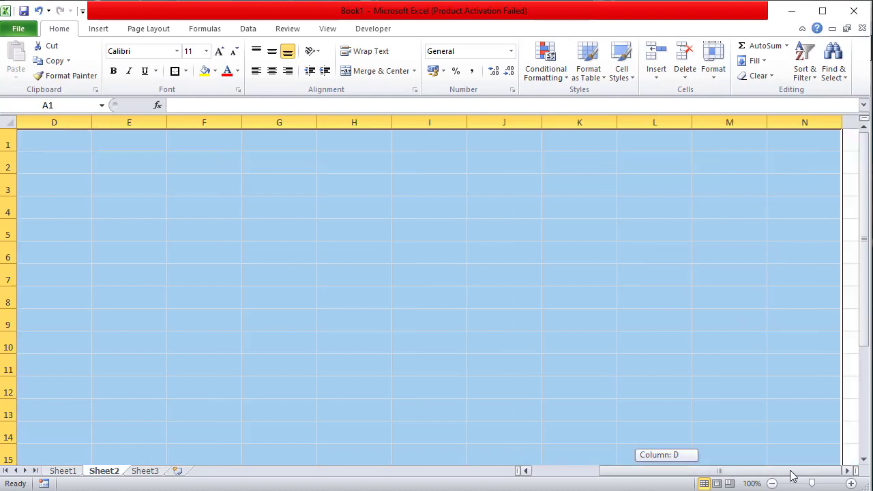
{"action": "left_click", "coordinate": [566, 365]}
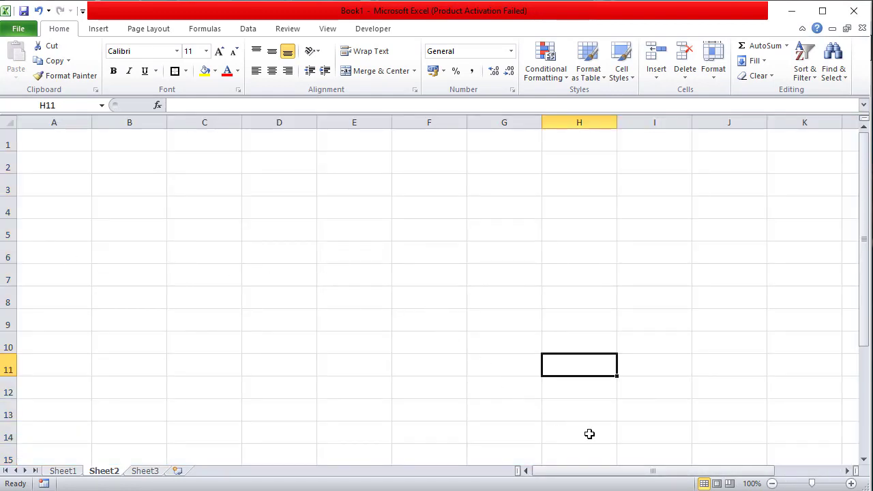
{"action": "mouse_move", "coordinate": [625, 470]}
{"action": "left_mouse_down"}
{"action": "mouse_move", "coordinate": [728, 479]}
{"action": "mouse_move", "coordinate": [621, 471]}
{"action": "left_mouse_up"}
{"action": "scroll", "coordinate": [773, 263], "scroll_direction": "down", "scroll_amount": 4}
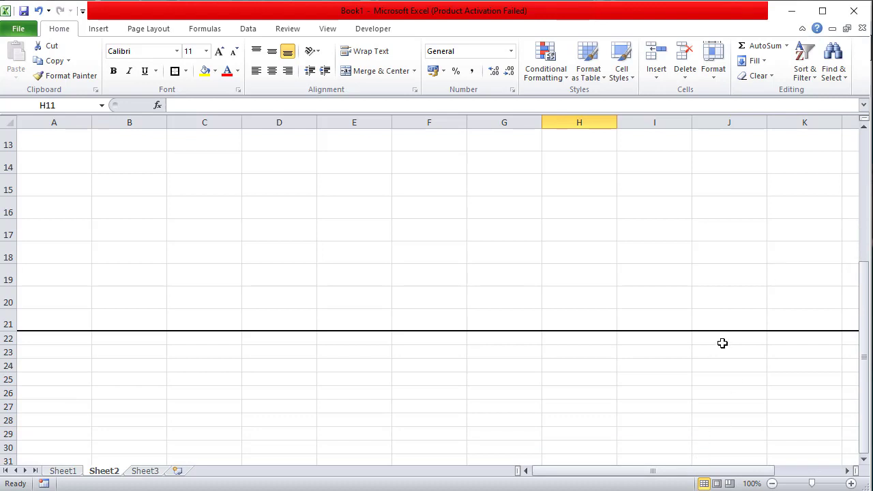
{"action": "scroll", "coordinate": [723, 343], "scroll_direction": "up", "scroll_amount": 4}
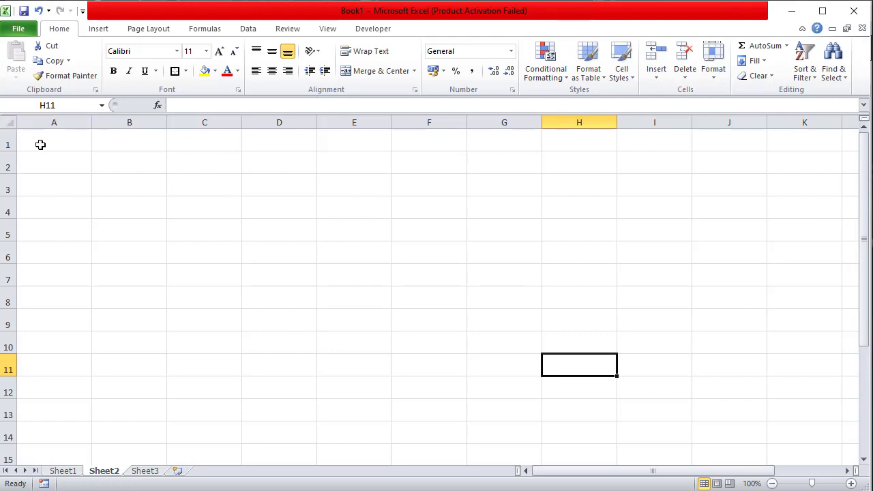
Select A1:N21 and AutoFit the row height and column width.
{"action": "mouse_move", "coordinate": [36, 144]}
{"action": "left_mouse_down"}
{"action": "mouse_move", "coordinate": [767, 443]}
{"action": "mouse_move", "coordinate": [760, 285]}
{"action": "left_mouse_up"}
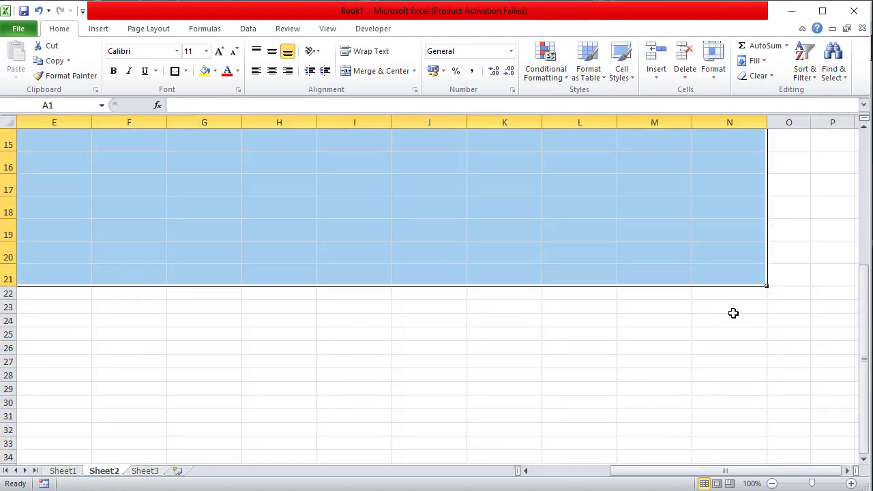
{"action": "left_click", "coordinate": [716, 74]}
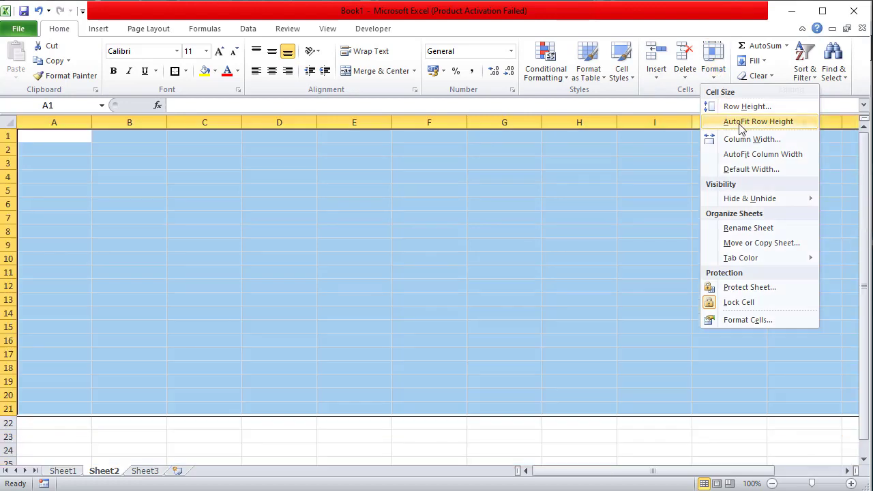
{"action": "left_click", "coordinate": [740, 123]}
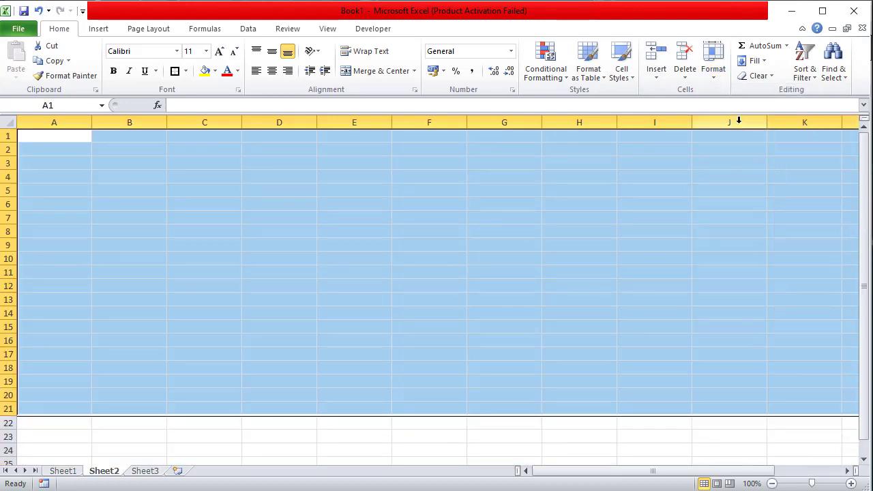
{"action": "left_click", "coordinate": [714, 73]}
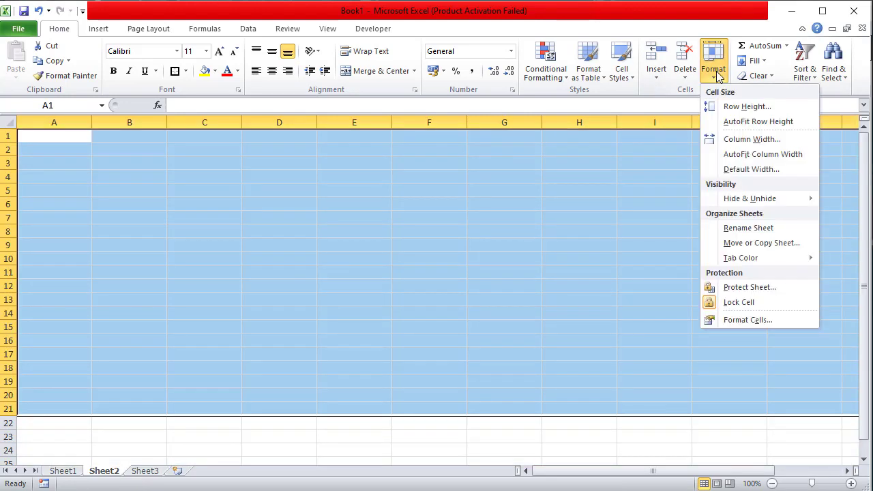
{"action": "left_click", "coordinate": [737, 153]}
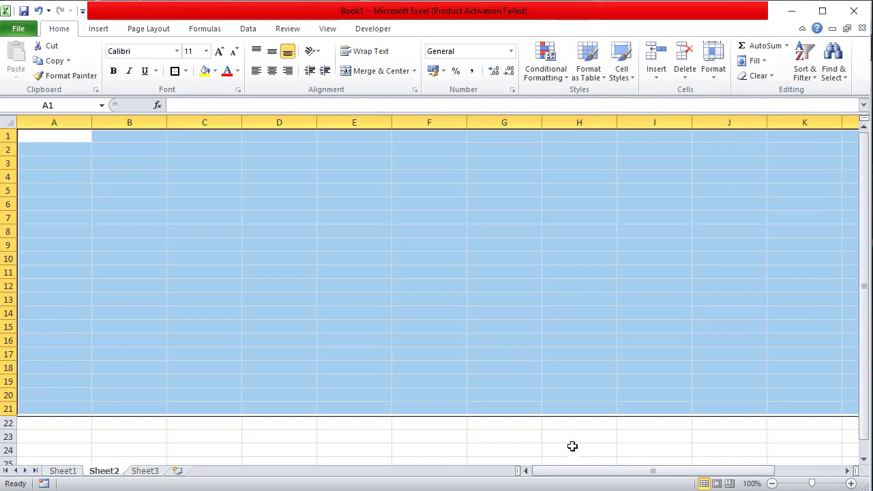
Set columns A–N back to the standard width of 8.43.
{"action": "mouse_move", "coordinate": [596, 471]}
{"action": "left_mouse_down"}
{"action": "mouse_move", "coordinate": [638, 478]}
{"action": "mouse_move", "coordinate": [567, 471]}
{"action": "left_mouse_up"}
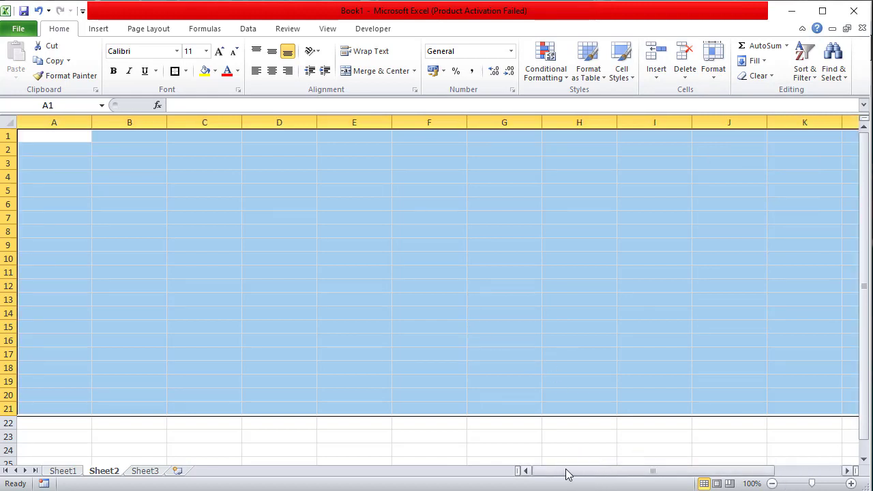
{"action": "left_click", "coordinate": [714, 78]}
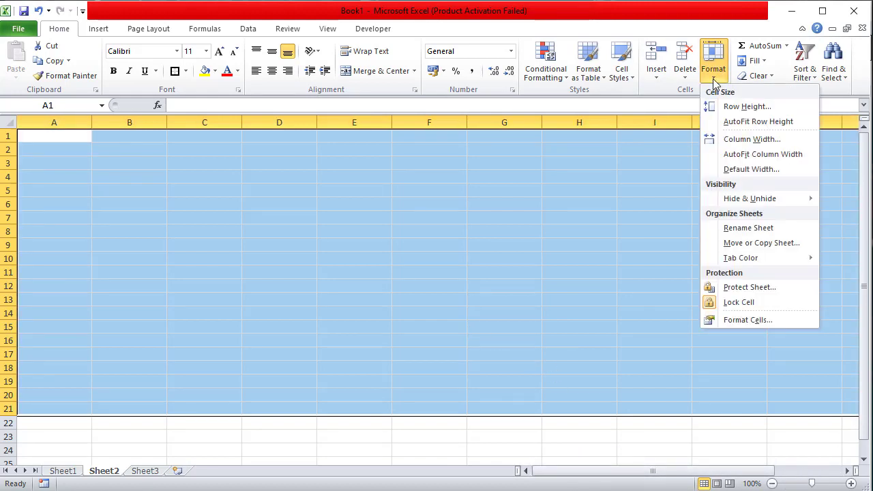
{"action": "left_click", "coordinate": [742, 139]}
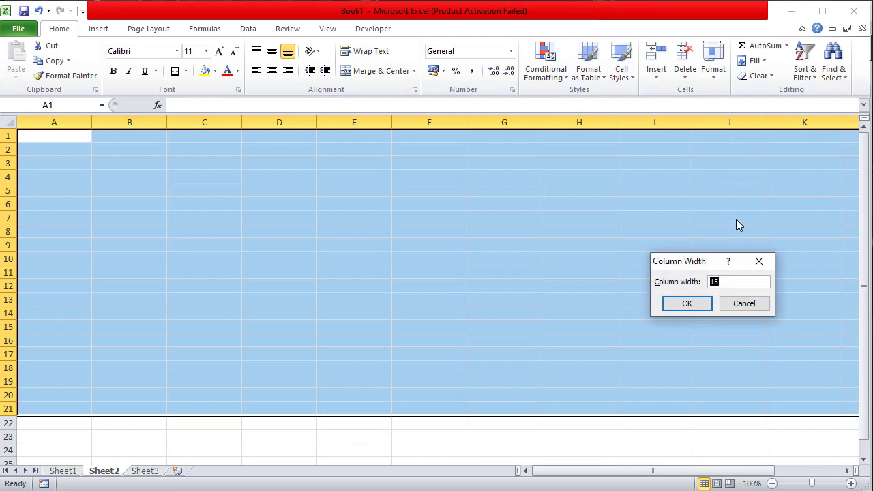
{"action": "type", "text": "8.43"}
{"action": "key", "text": "Return"}
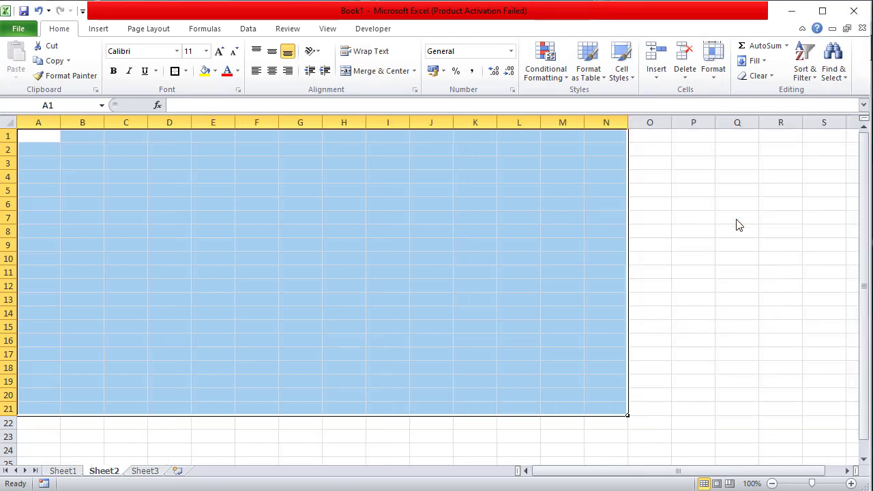
{"action": "left_click", "coordinate": [729, 240]}
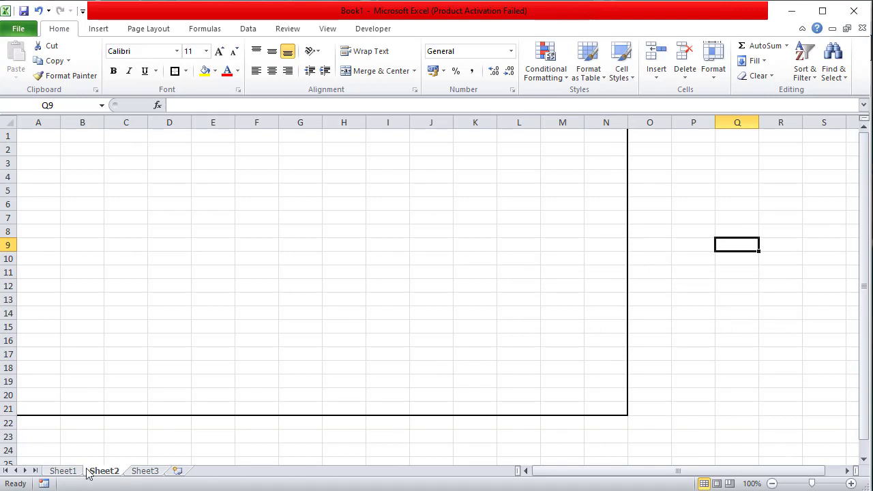
Glance between Sheet1 and Sheet2, end on Sheet1, and switch to the PDF tutorial.
{"action": "left_click", "coordinate": [63, 471]}
{"action": "left_click", "coordinate": [108, 470]}
{"action": "left_click", "coordinate": [66, 471]}
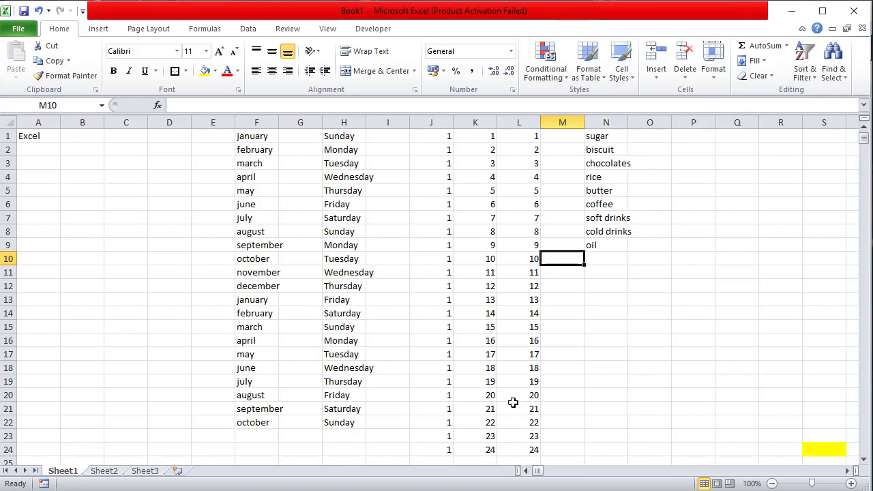
{"action": "key", "text": "alt+Tab"}
{"action": "scroll", "coordinate": [530, 298], "scroll_direction": "down", "scroll_amount": 3}
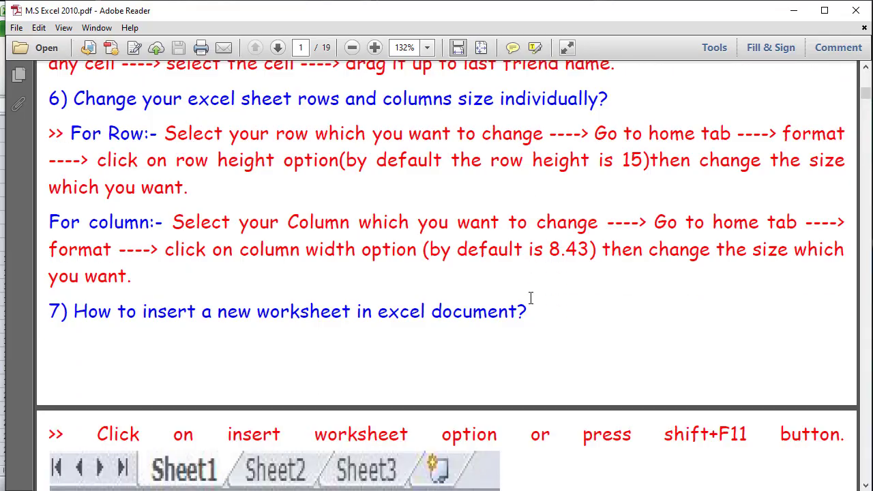
{"action": "scroll", "coordinate": [531, 298], "scroll_direction": "down", "scroll_amount": 3}
{"action": "scroll", "coordinate": [531, 298], "scroll_direction": "down", "scroll_amount": 3}
{"action": "scroll", "coordinate": [531, 298], "scroll_direction": "down", "scroll_amount": 8}
{"action": "scroll", "coordinate": [531, 298], "scroll_direction": "down", "scroll_amount": 3}
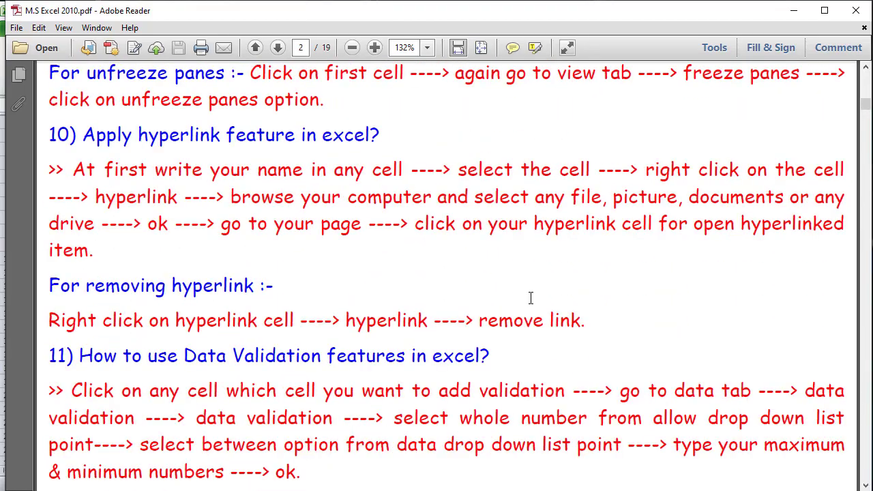
{"action": "scroll", "coordinate": [531, 298], "scroll_direction": "down", "scroll_amount": 3}
{"action": "scroll", "coordinate": [531, 298], "scroll_direction": "down", "scroll_amount": 3}
{"action": "scroll", "coordinate": [531, 298], "scroll_direction": "down", "scroll_amount": 1}
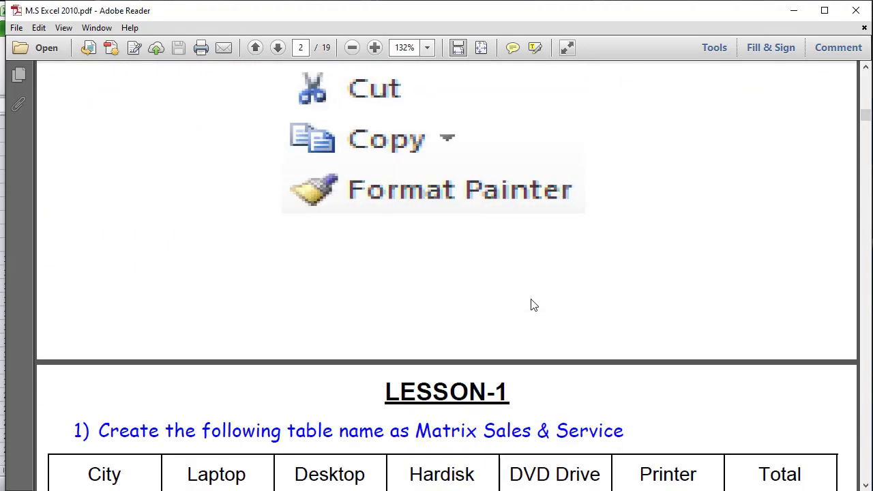
{"action": "scroll", "coordinate": [532, 304], "scroll_direction": "up", "scroll_amount": 5}
{"action": "scroll", "coordinate": [531, 304], "scroll_direction": "up", "scroll_amount": 5}
{"action": "scroll", "coordinate": [532, 304], "scroll_direction": "up", "scroll_amount": 5}
{"action": "scroll", "coordinate": [530, 298], "scroll_direction": "up", "scroll_amount": 2}
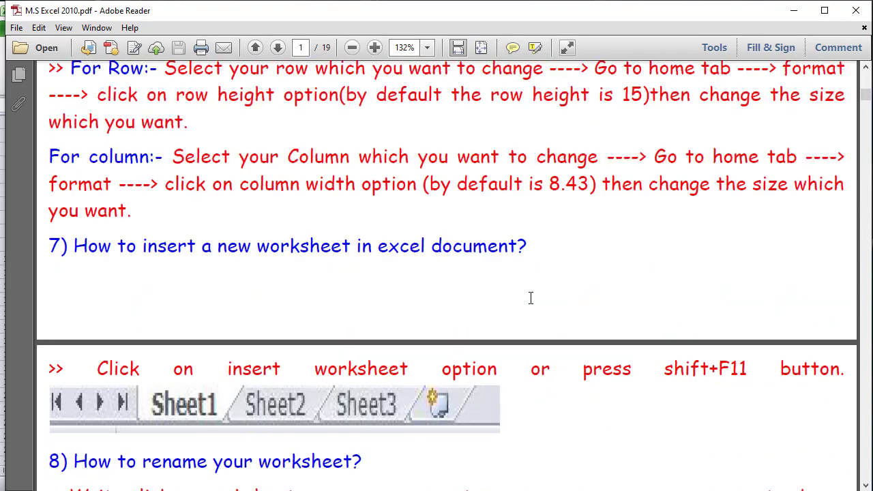
{"action": "scroll", "coordinate": [531, 299], "scroll_direction": "up", "scroll_amount": 3}
{"action": "scroll", "coordinate": [530, 299], "scroll_direction": "up", "scroll_amount": 1}
{"action": "scroll", "coordinate": [530, 298], "scroll_direction": "down", "scroll_amount": 2}
{"action": "scroll", "coordinate": [531, 298], "scroll_direction": "up", "scroll_amount": 10}
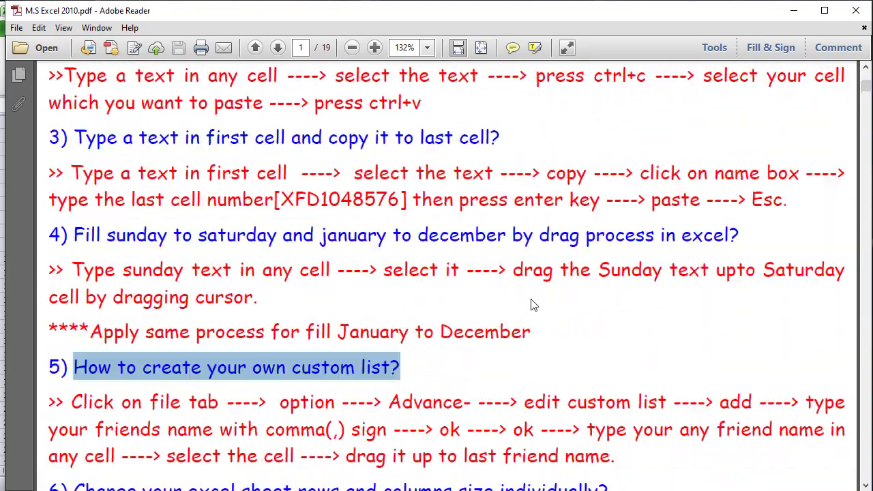
{"action": "scroll", "coordinate": [533, 304], "scroll_direction": "up", "scroll_amount": 1}
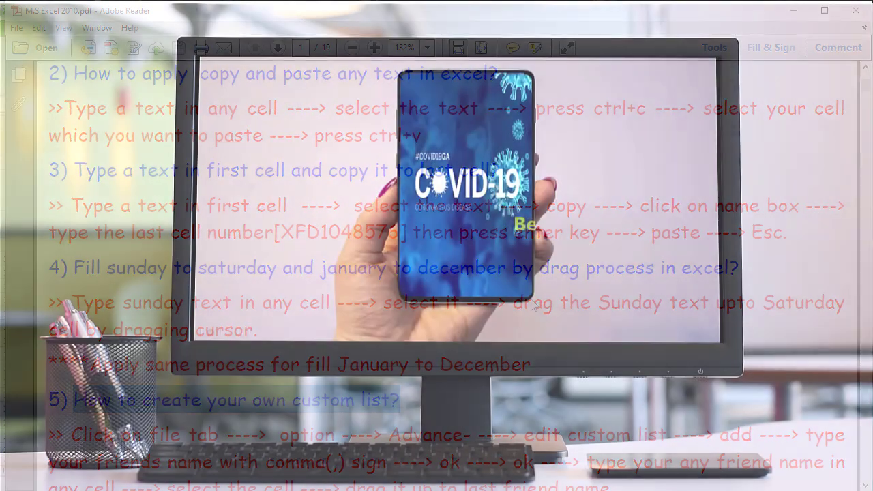